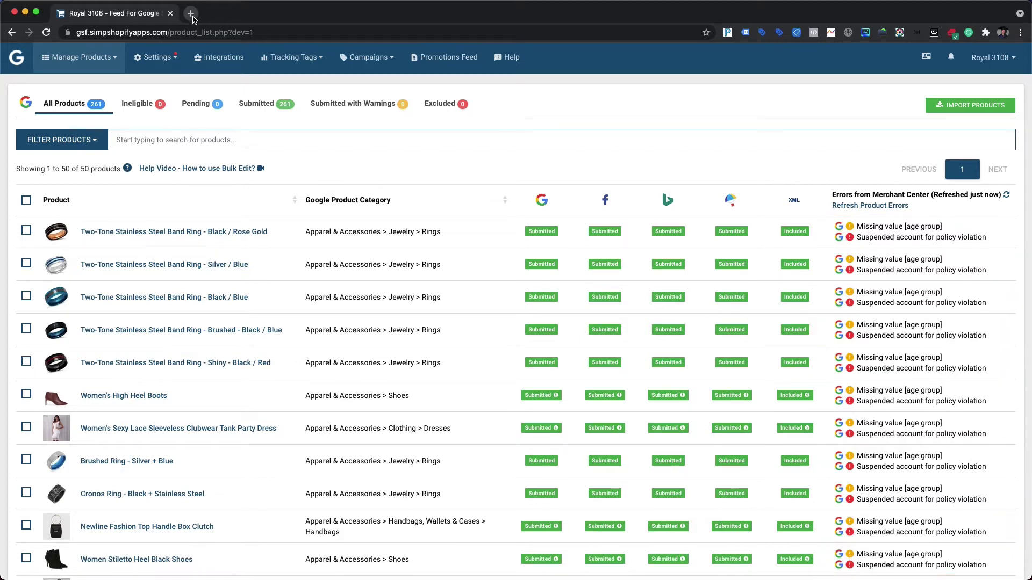
- Switch to Gmail in a new browser tab and open the Google Merchant Center error report email from Simprosys Infomedia
click(192, 16)
text(mail)
key(Return)
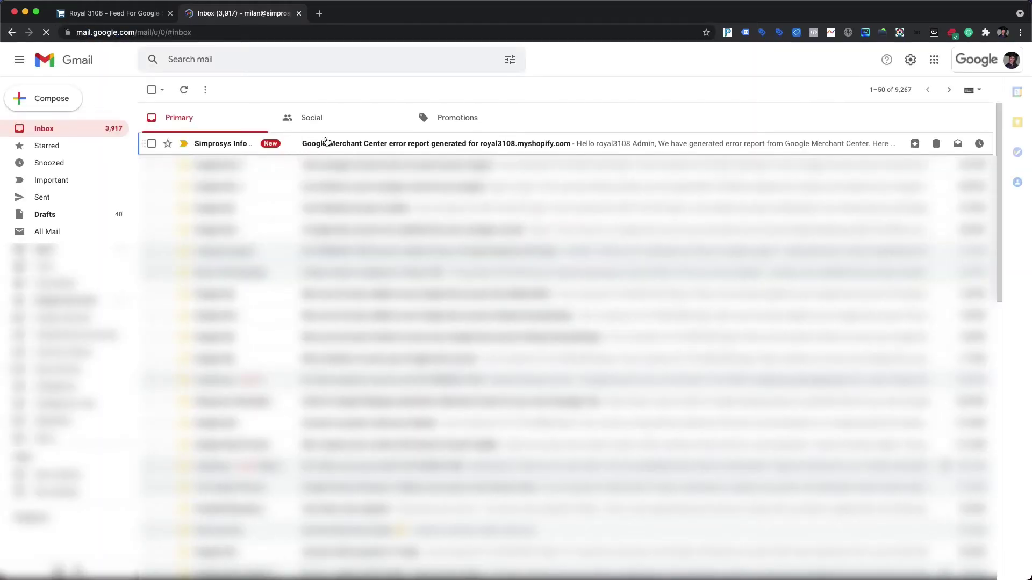
click(369, 144)
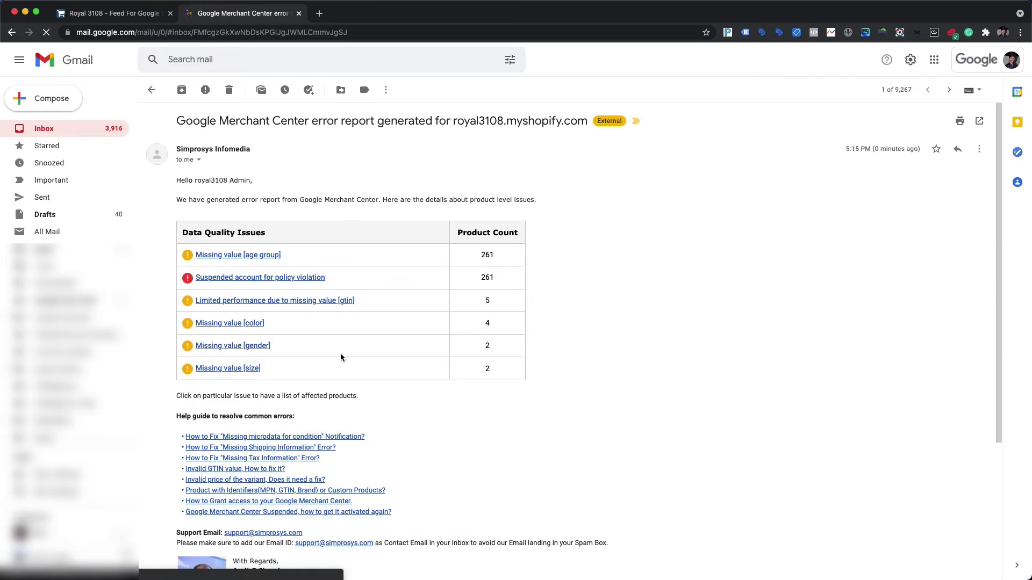
- Open the products affected by the Missing value [age group] issue from the report and look through the list
click(268, 256)
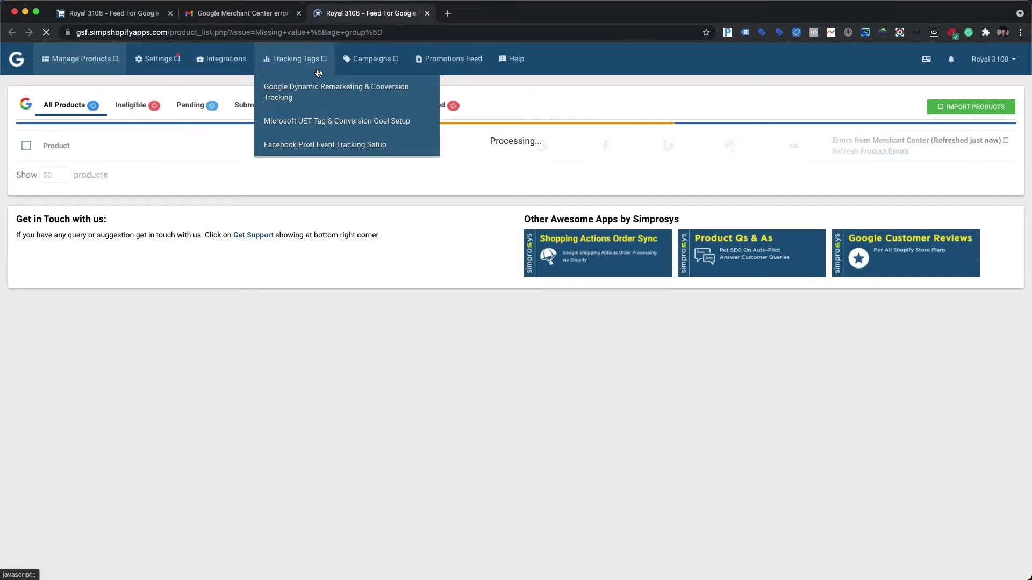
mouse_move(369, 59)
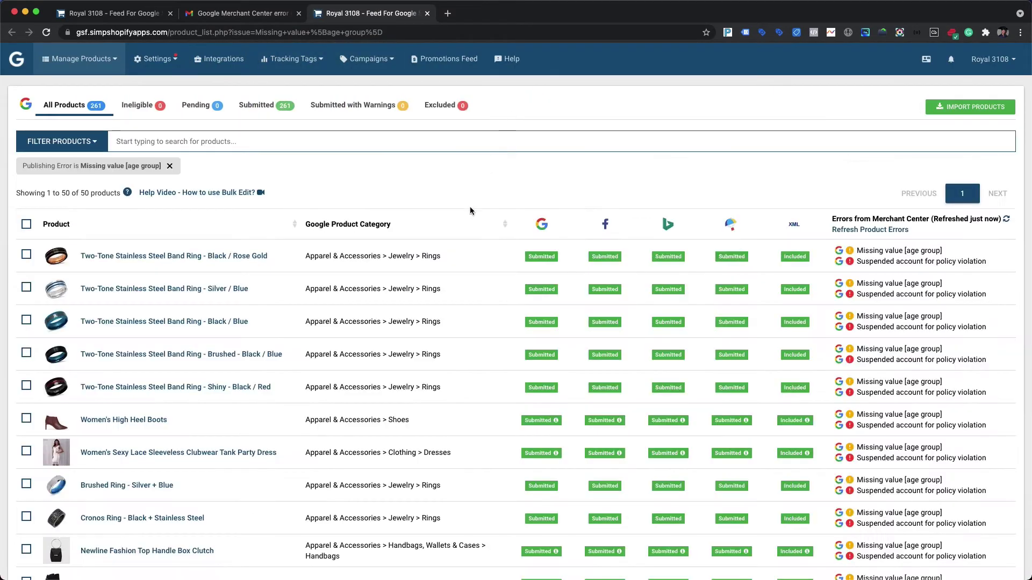
scroll(471, 210, down, 2)
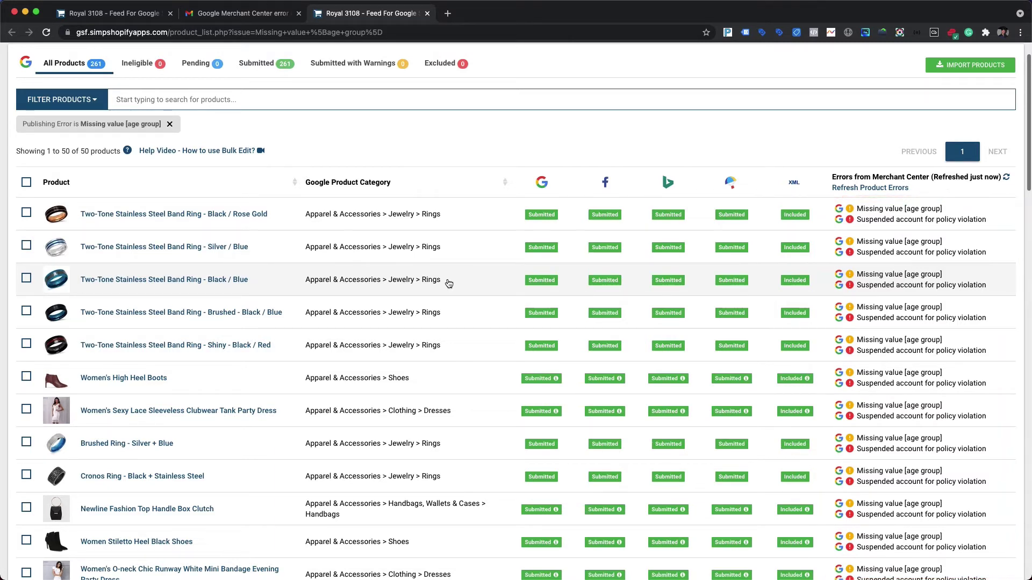
scroll(430, 282, down, 10)
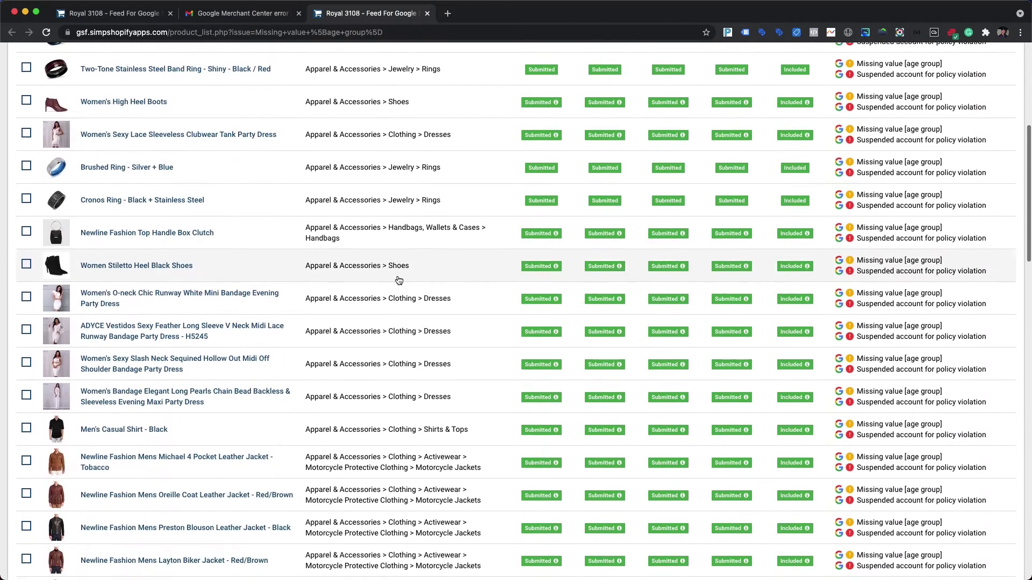
scroll(399, 280, down, 5)
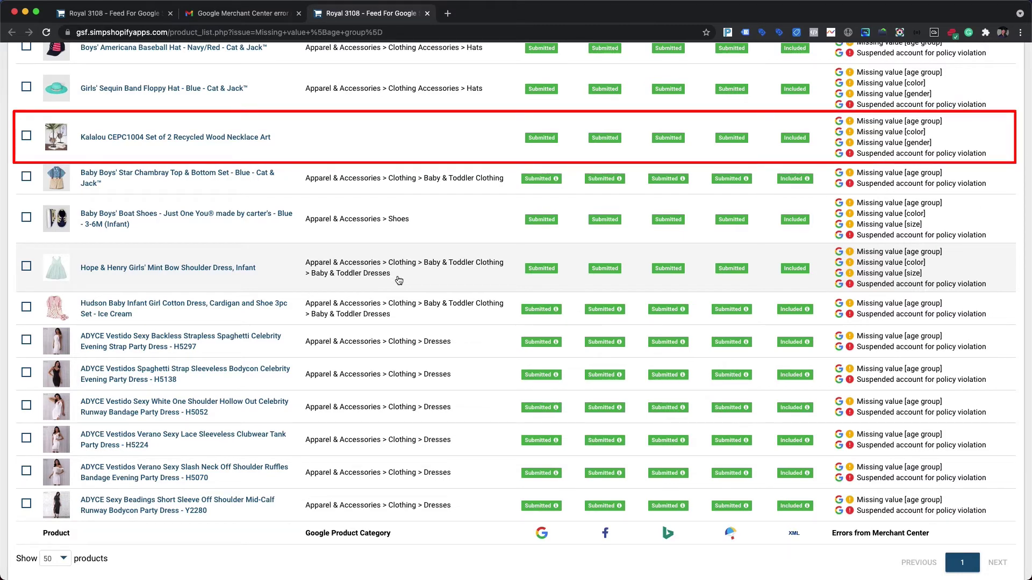
- Open the Kalalou CEPC1004 necklace art product in Google Merchant Center and examine its Google product category and item status
click(260, 138)
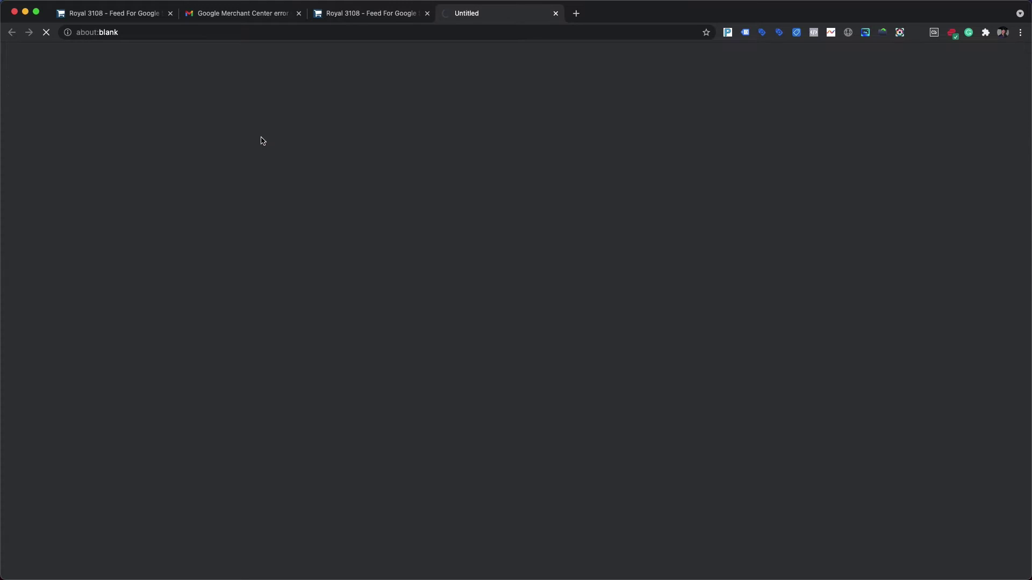
scroll(331, 165, down, 15)
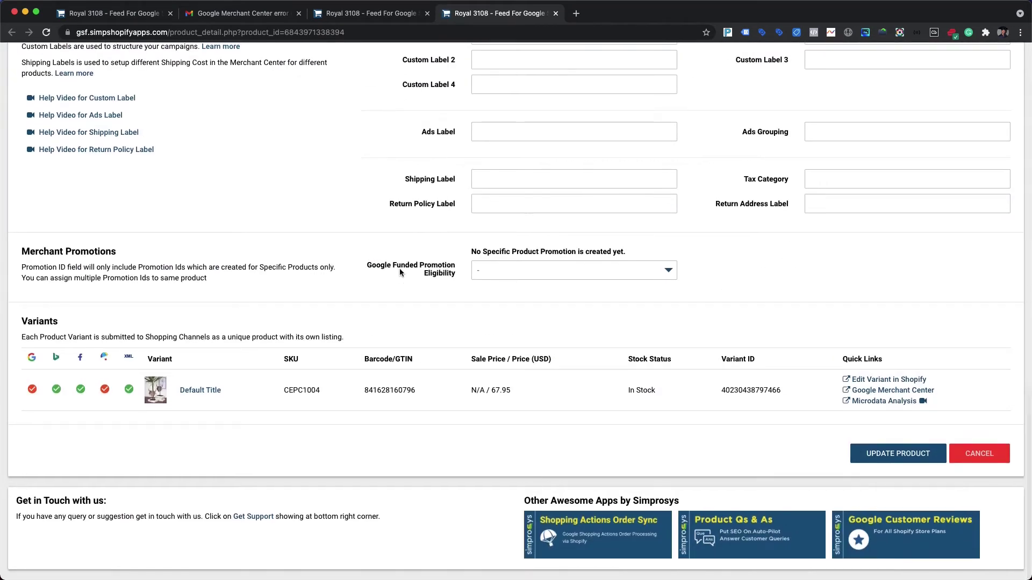
click(858, 391)
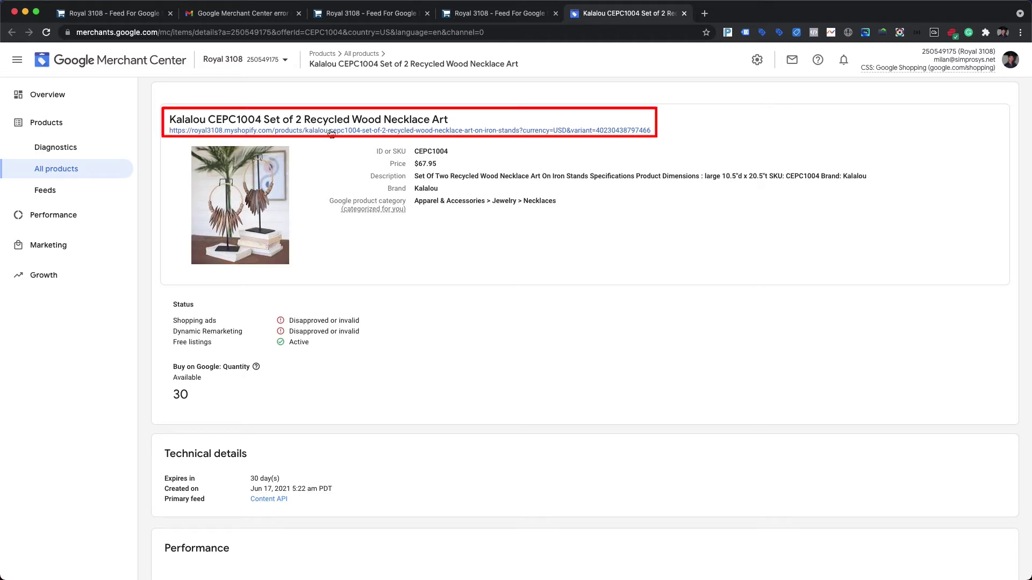
mouse_move(355, 211)
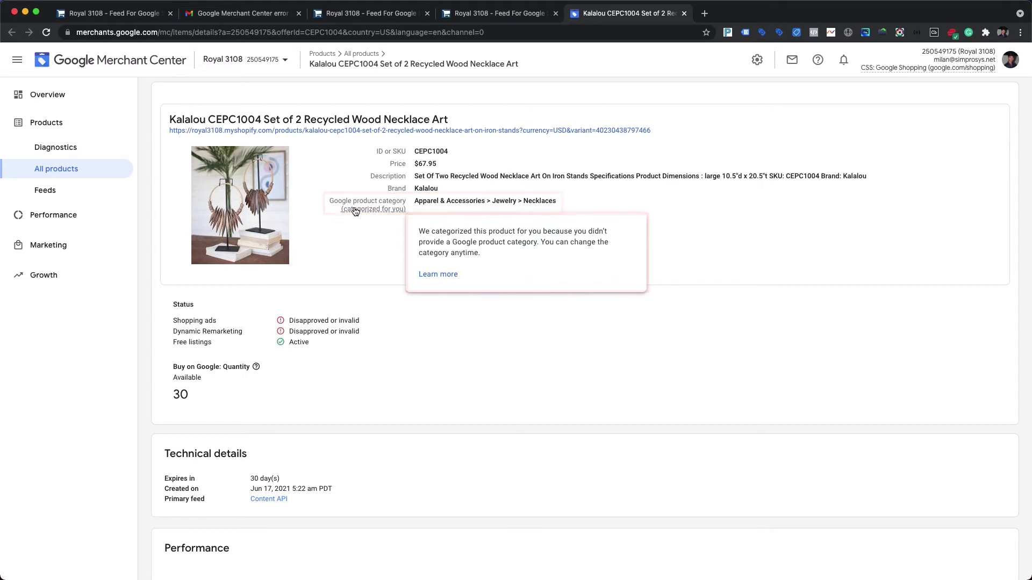
scroll(379, 286, down, 2)
scroll(378, 286, down, 9)
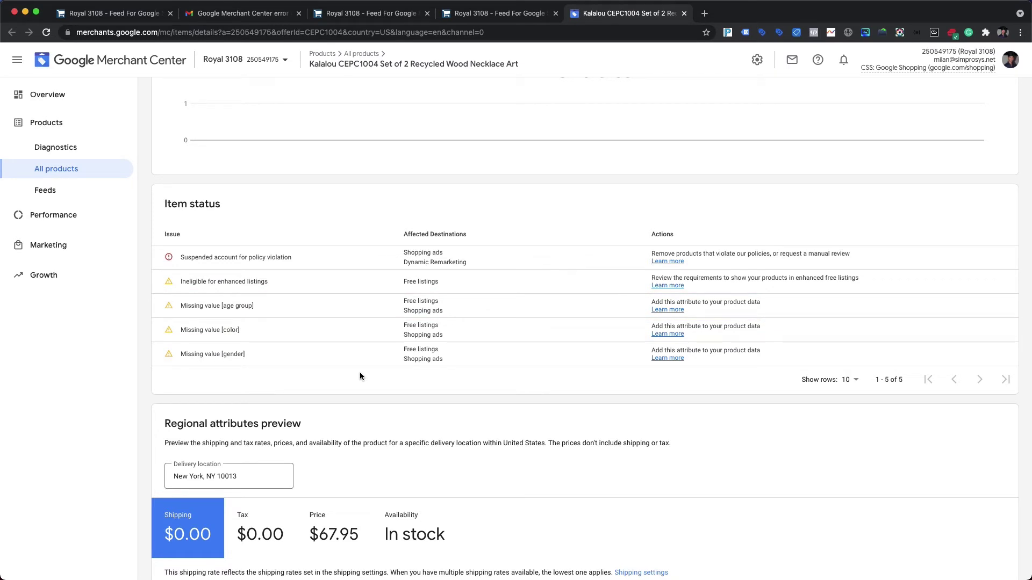
- Bulk-assign the Google product category Seasonal & Holiday Decorations > Holiday Ornament Displays & Stands to the Kalalou CEPC1004 product in the product list
click(340, 22)
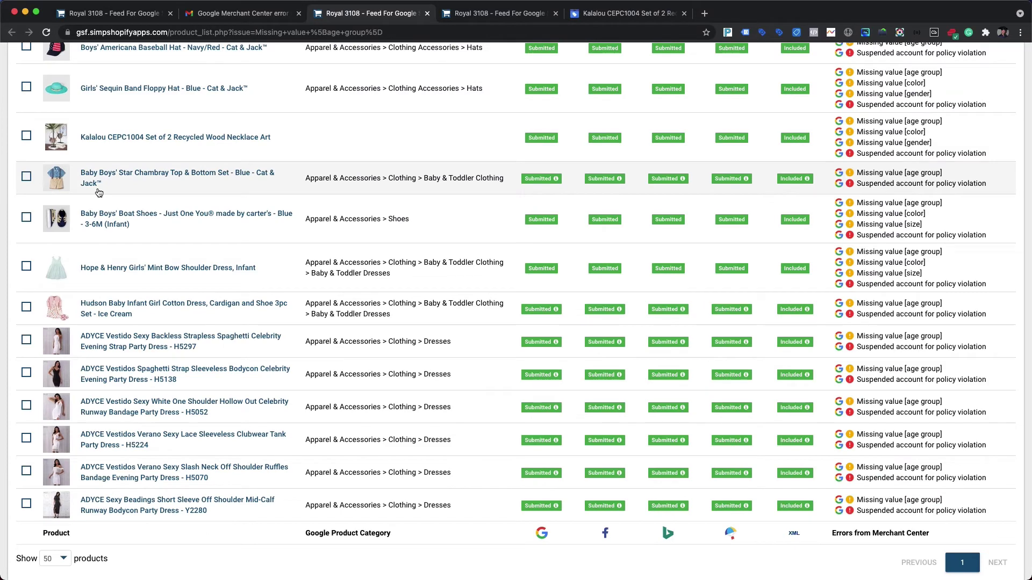
click(26, 135)
scroll(106, 144, up, 5)
scroll(106, 145, up, 15)
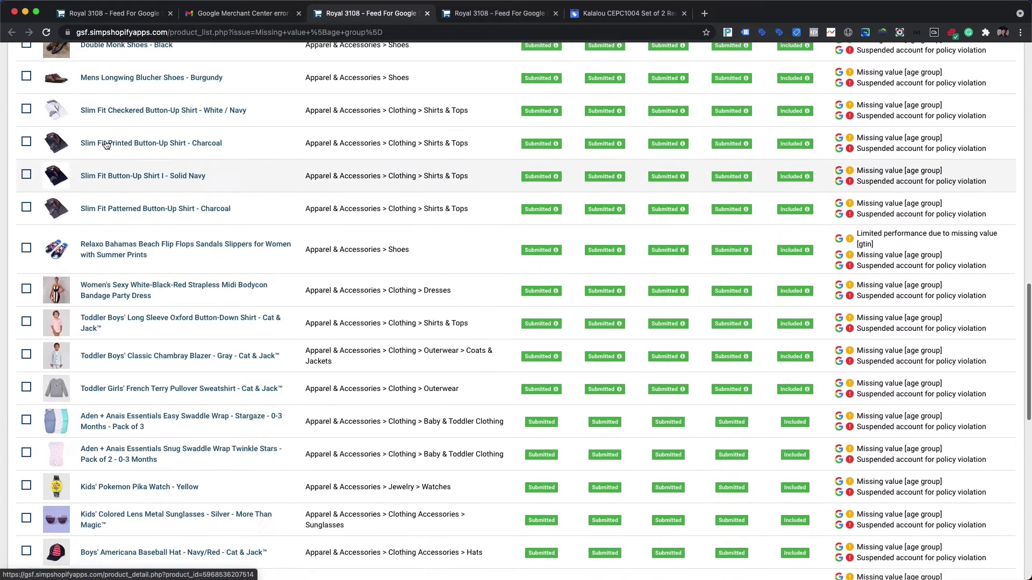
scroll(125, 114, up, 5)
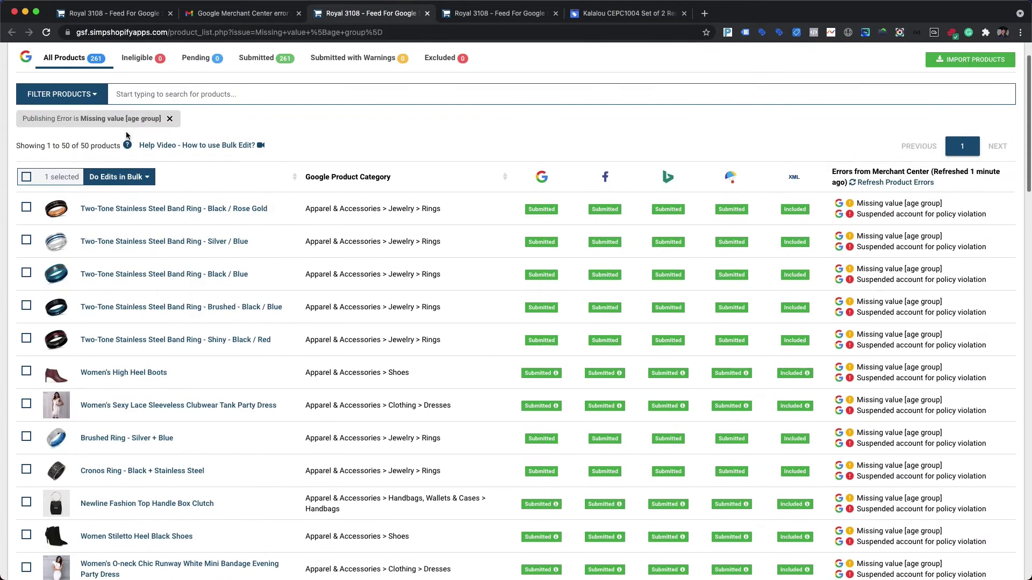
click(116, 179)
click(118, 322)
text(seasonal)
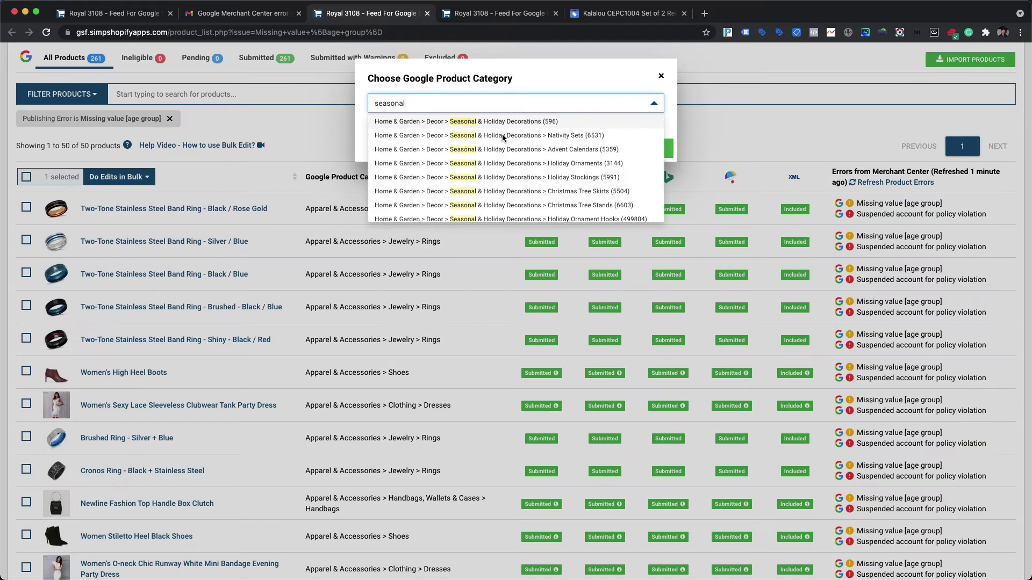
click(461, 123)
click(576, 159)
click(502, 380)
- Check the Kalalou CEPC1004 product's Google product category and item issues in Google Merchant Center
scroll(449, 213, down, 5)
scroll(449, 213, down, 10)
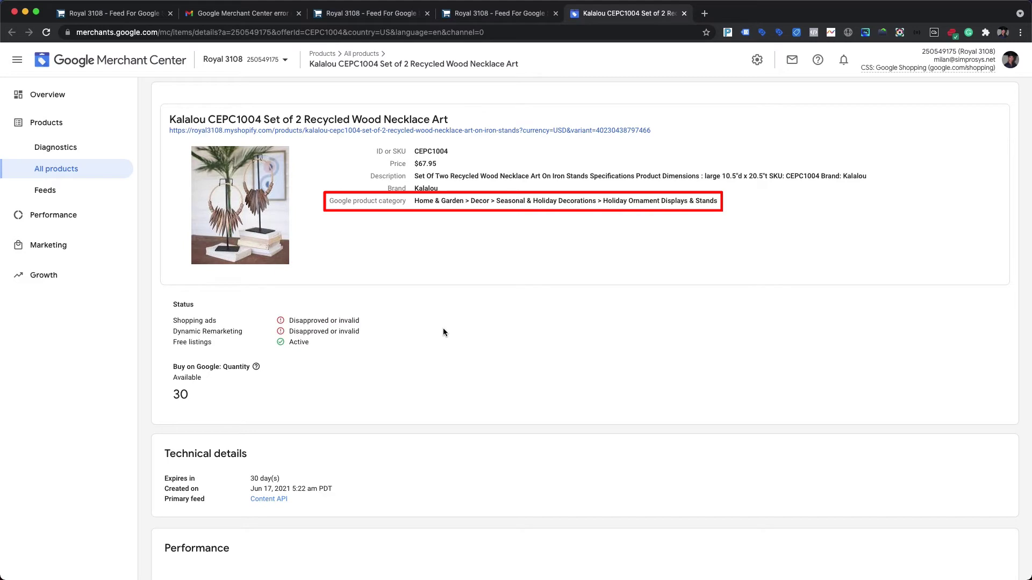
scroll(443, 330, down, 10)
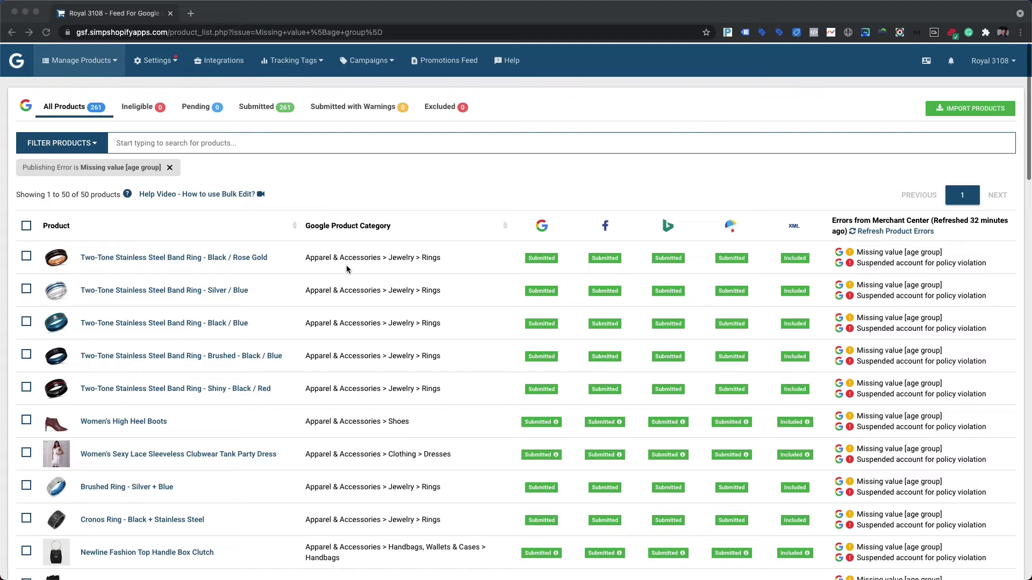
- Add a filter to the product list for products whose Age Group is Not defined (blank)
scroll(215, 204, down, 1)
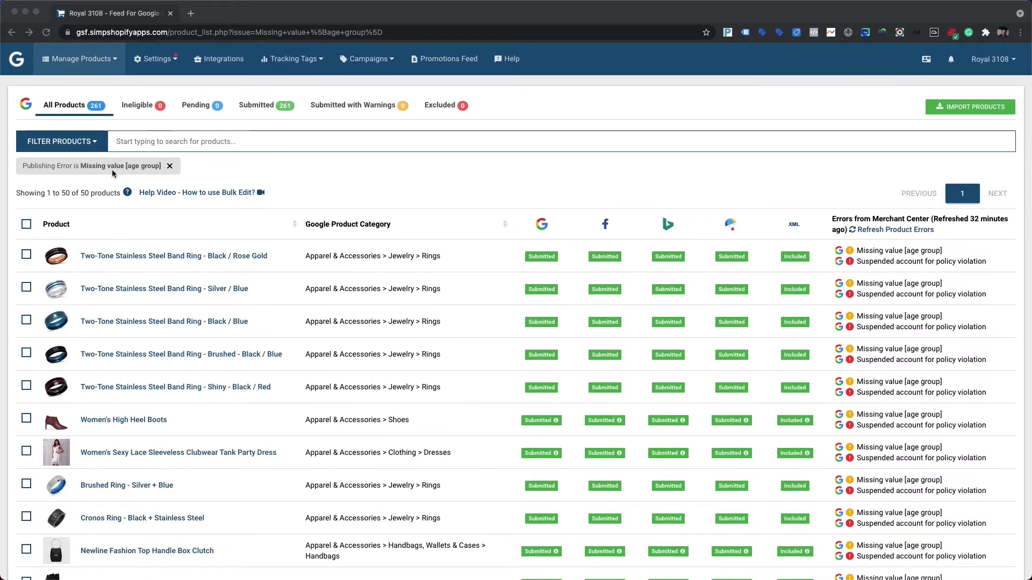
click(91, 143)
click(53, 183)
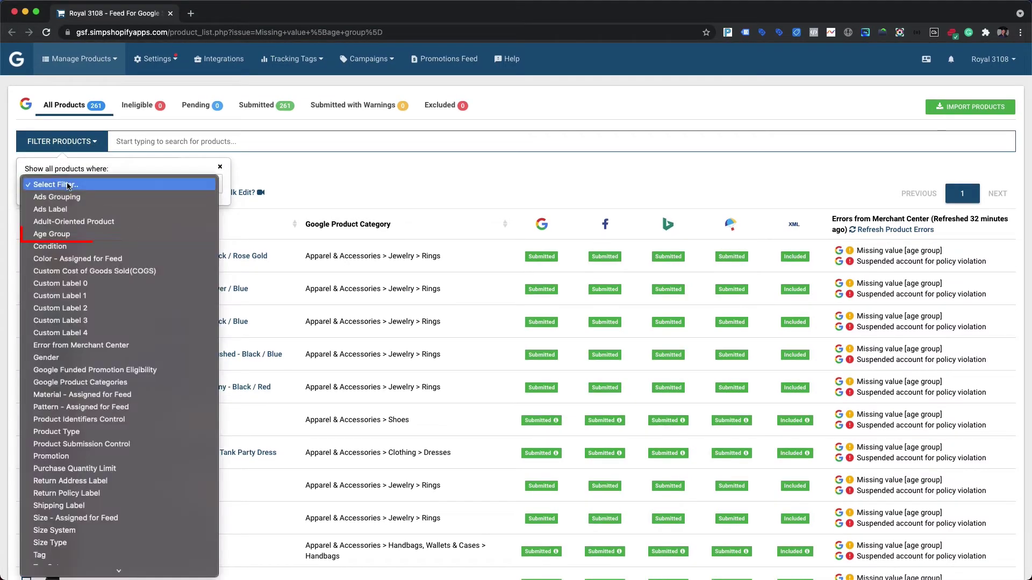
click(54, 235)
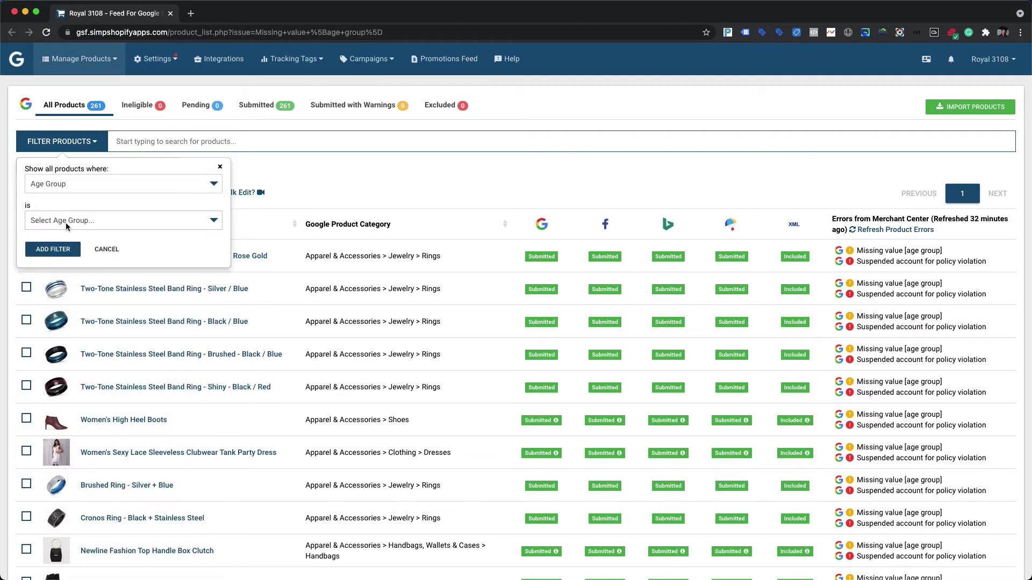
click(66, 226)
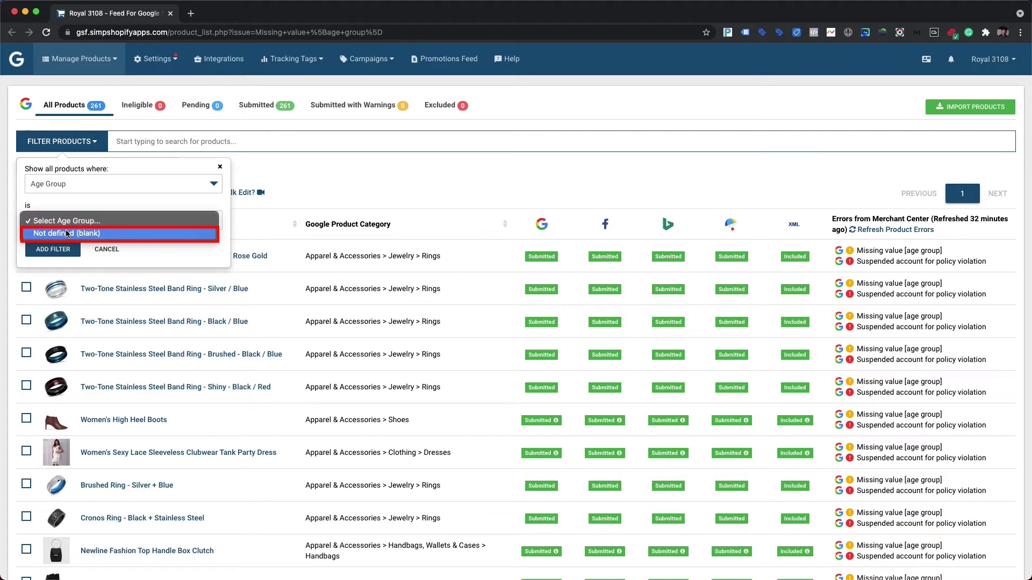
click(67, 233)
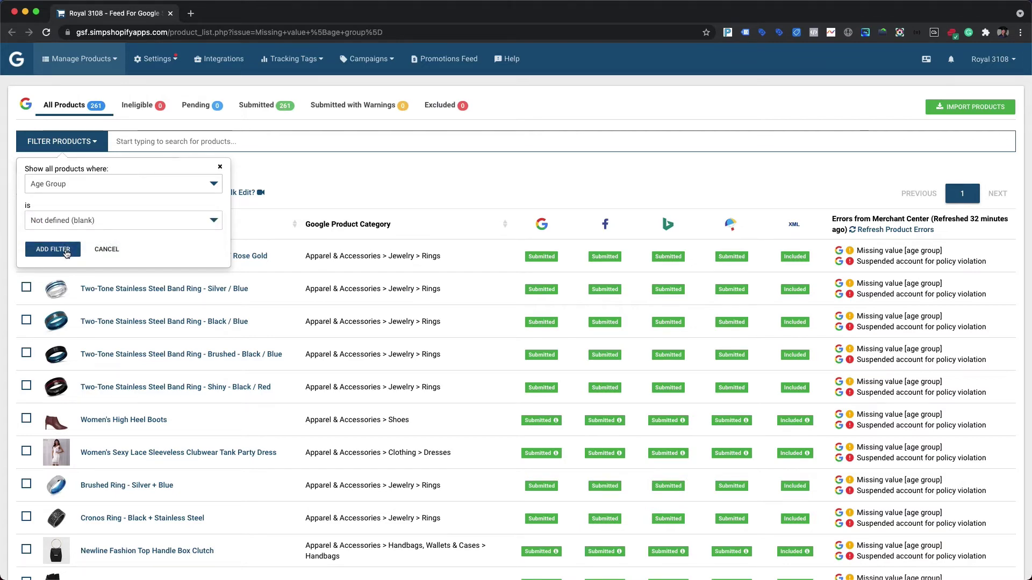
click(66, 253)
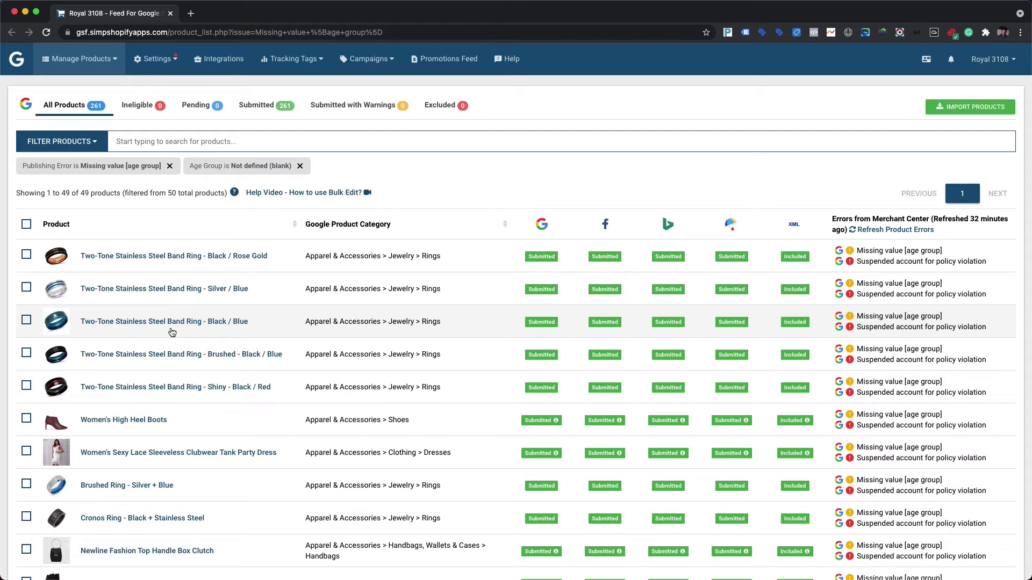
- Look through the filtered products and search them for "Women"
scroll(172, 332, down, 15)
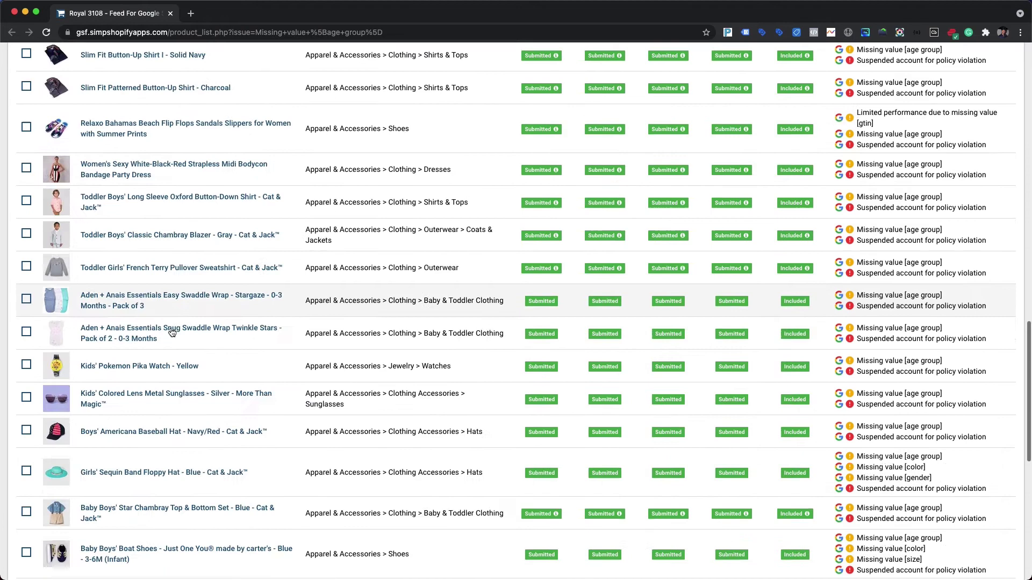
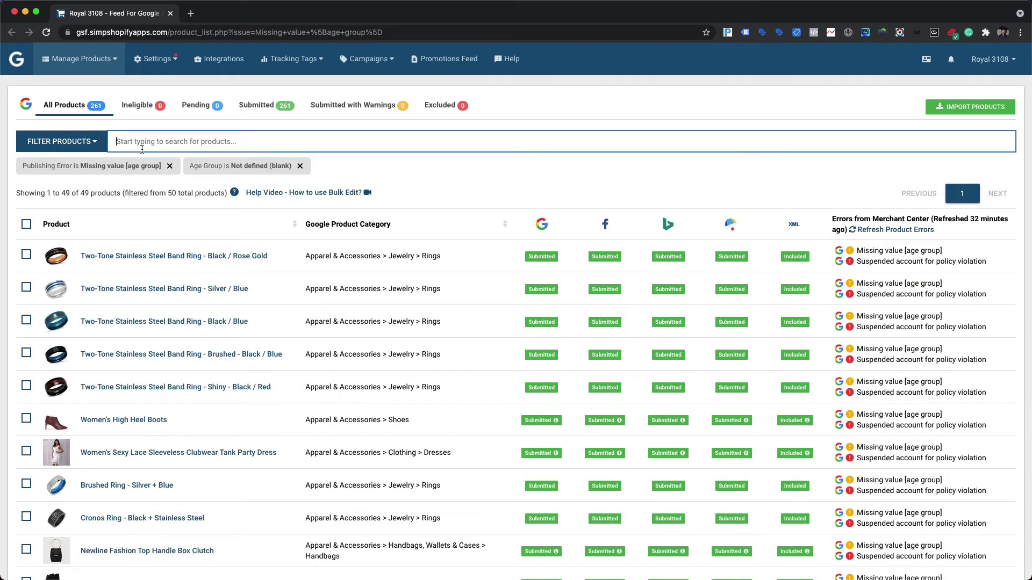
text(Women)
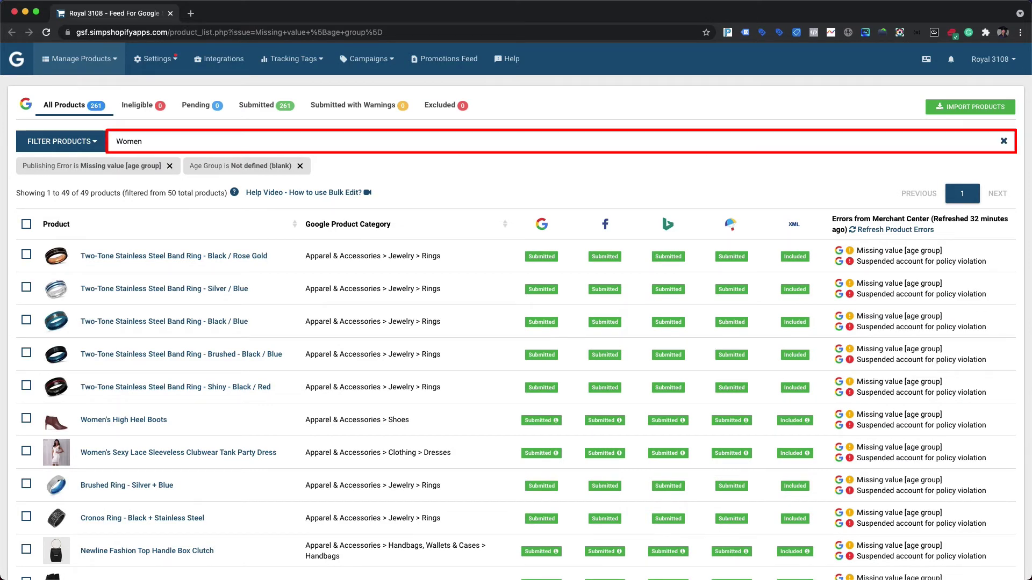
key(Return)
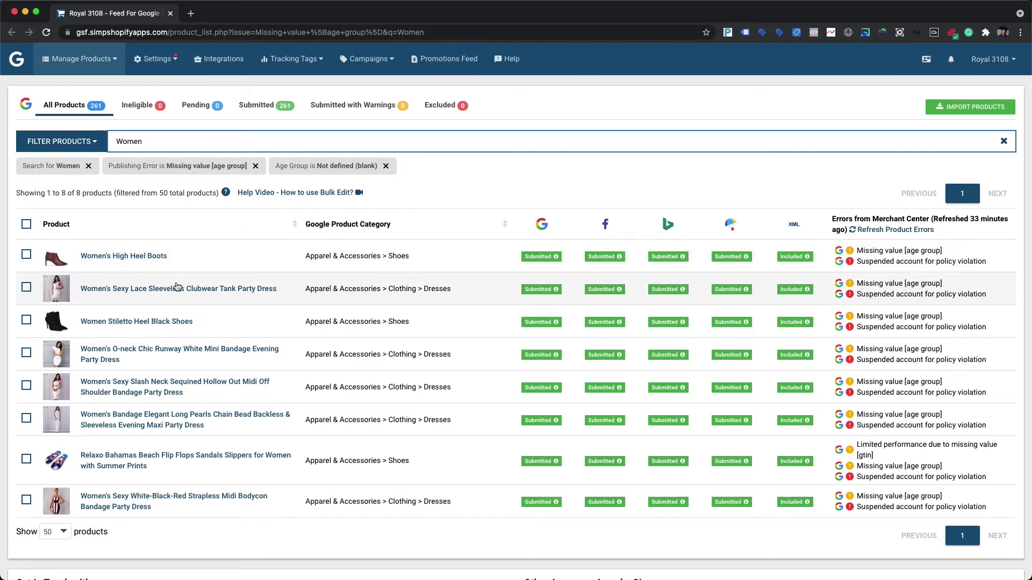
- Select all the women's products found and assign them the age group Adult in bulk
click(27, 224)
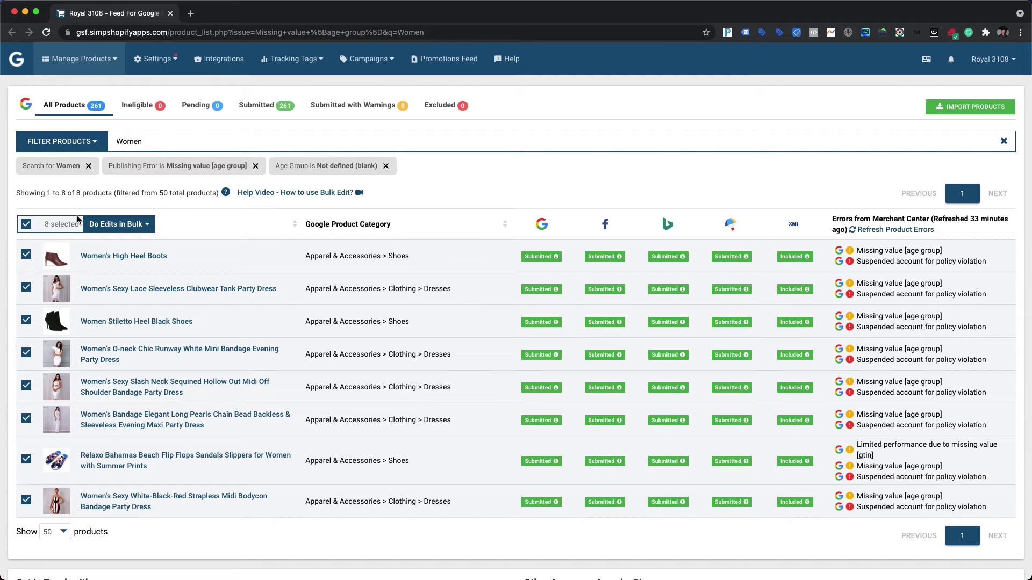
click(106, 225)
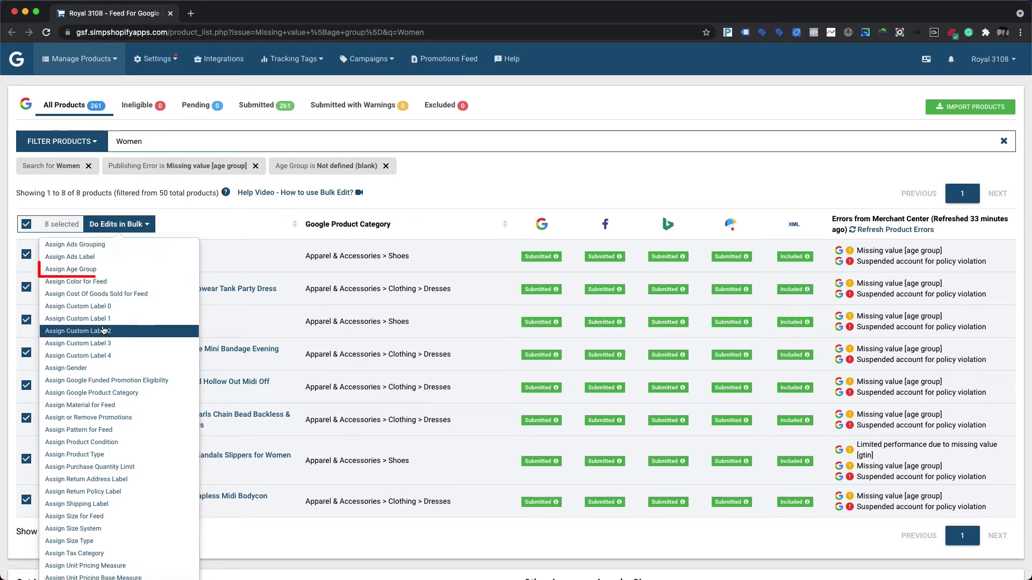
click(98, 270)
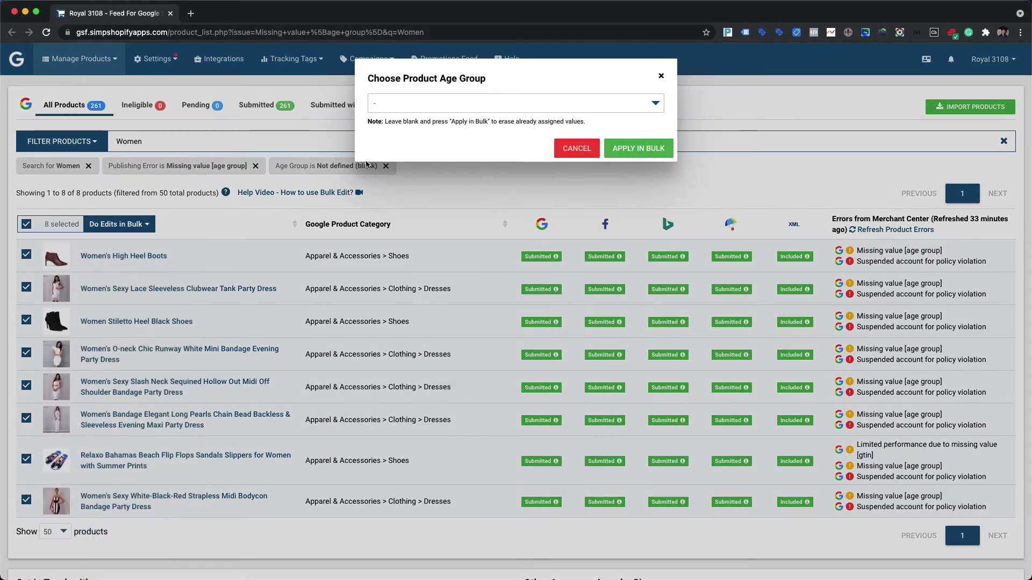
click(388, 110)
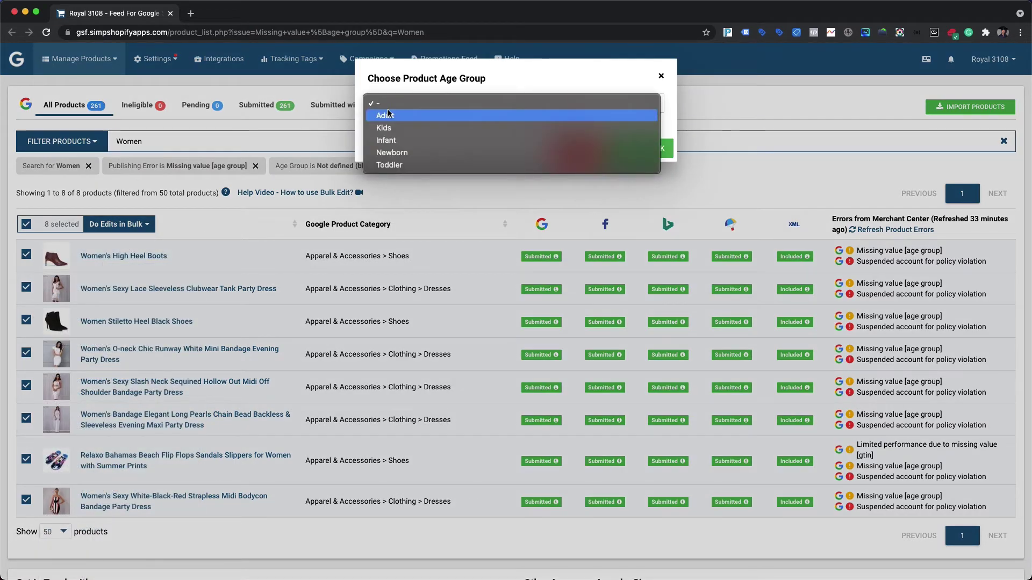
click(389, 114)
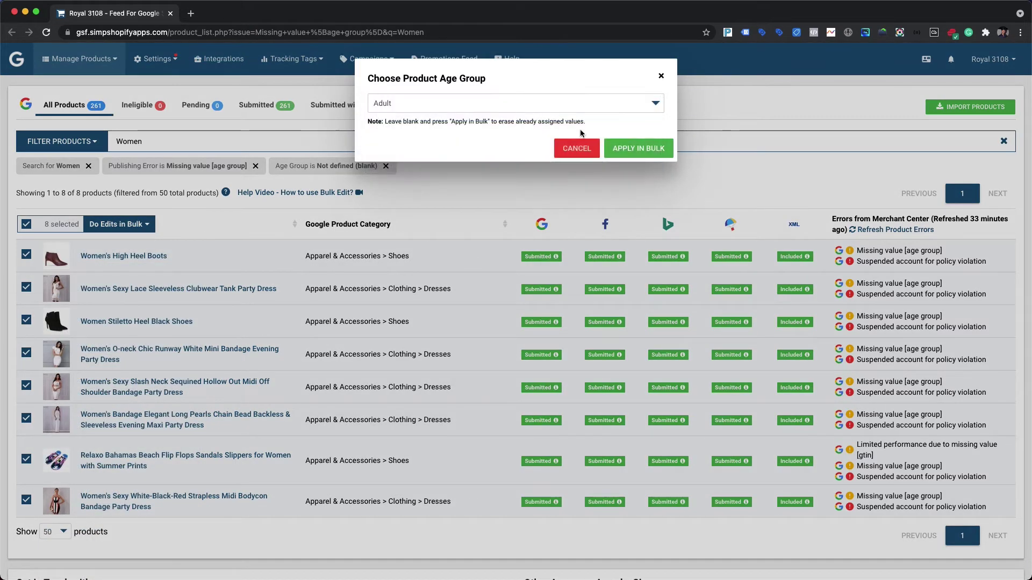
click(624, 148)
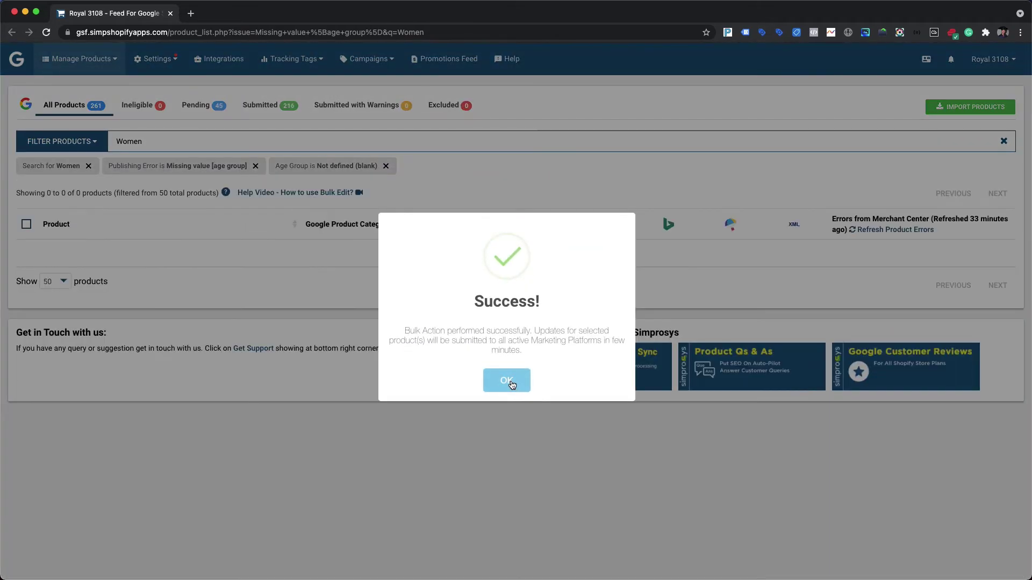
click(507, 381)
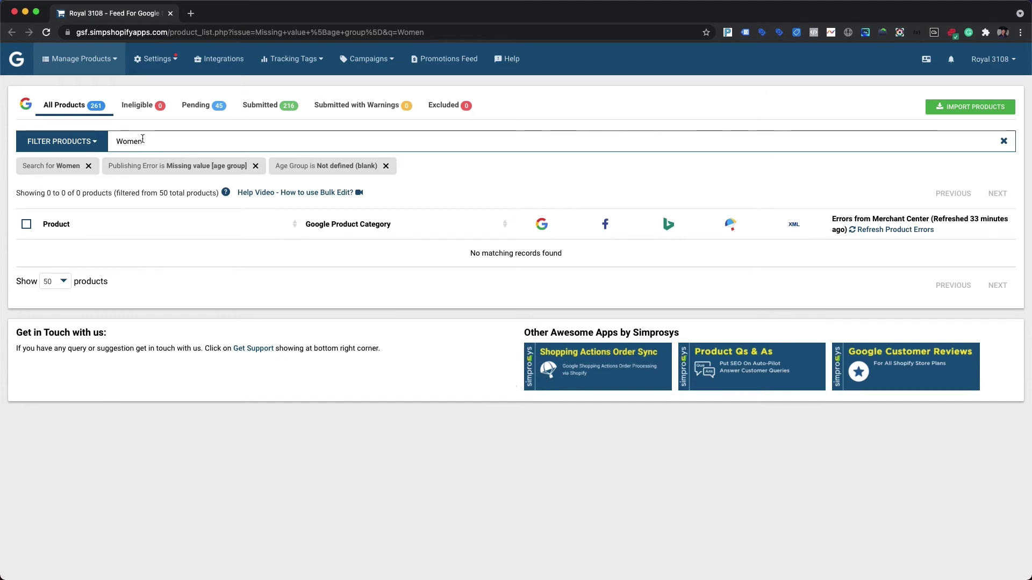
- Change the product search term from "Women" to "men" within the filtered list
drag(127, 141, 115, 141)
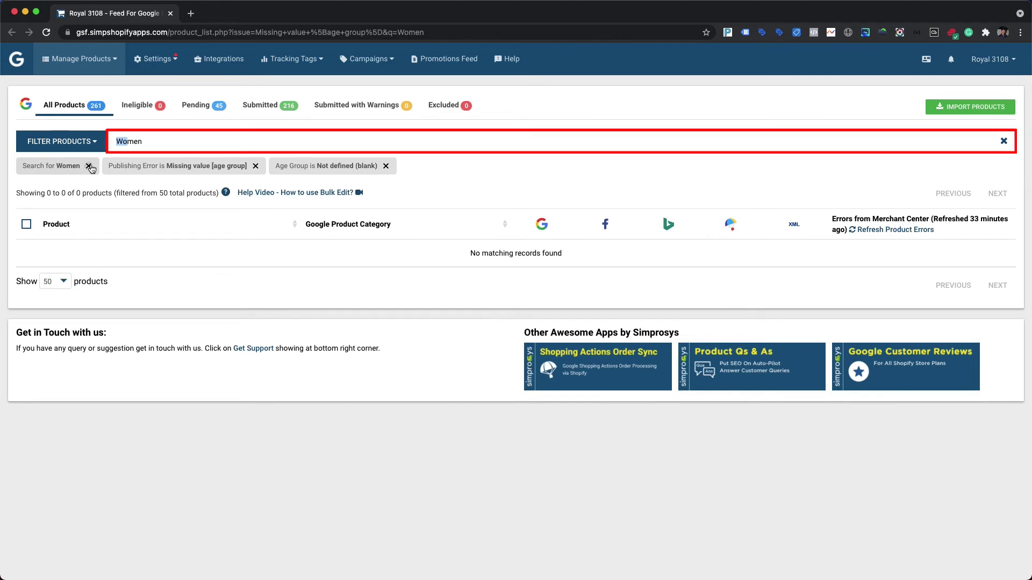
key(BackSpace)
key(Return)
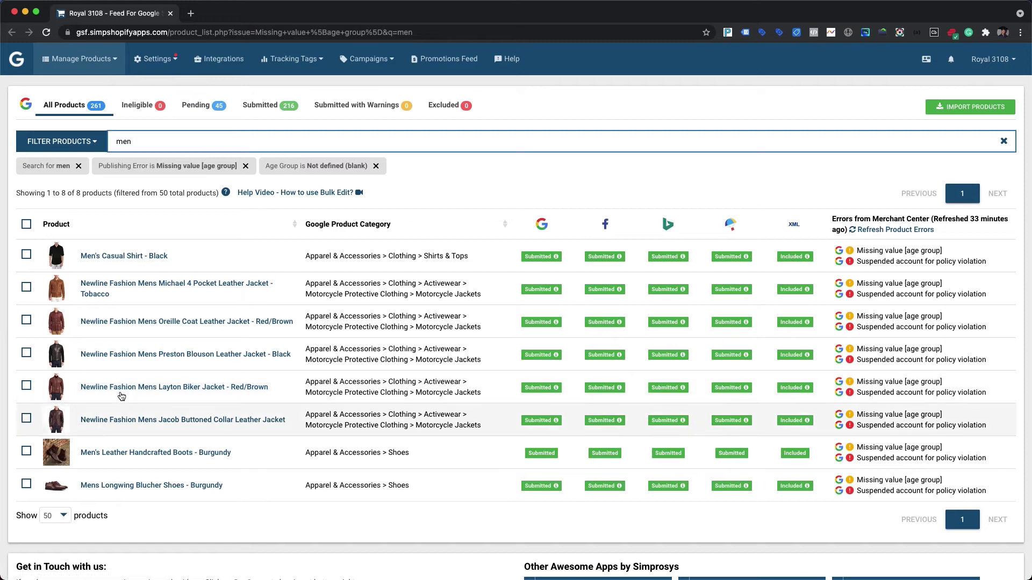
- Select all the men's products found and assign them the age group Adult in bulk
click(26, 224)
click(138, 225)
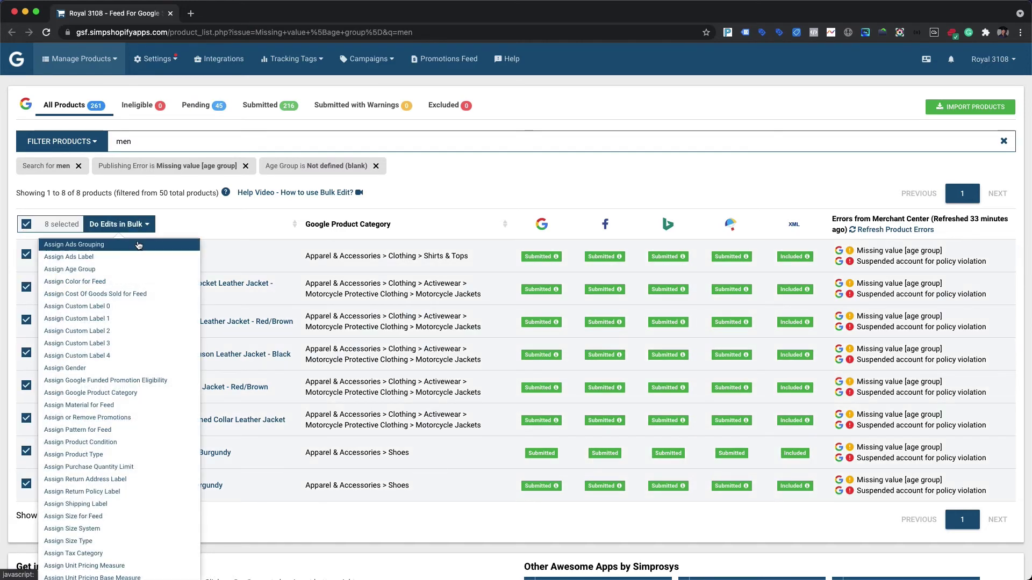
click(124, 270)
click(392, 105)
click(481, 120)
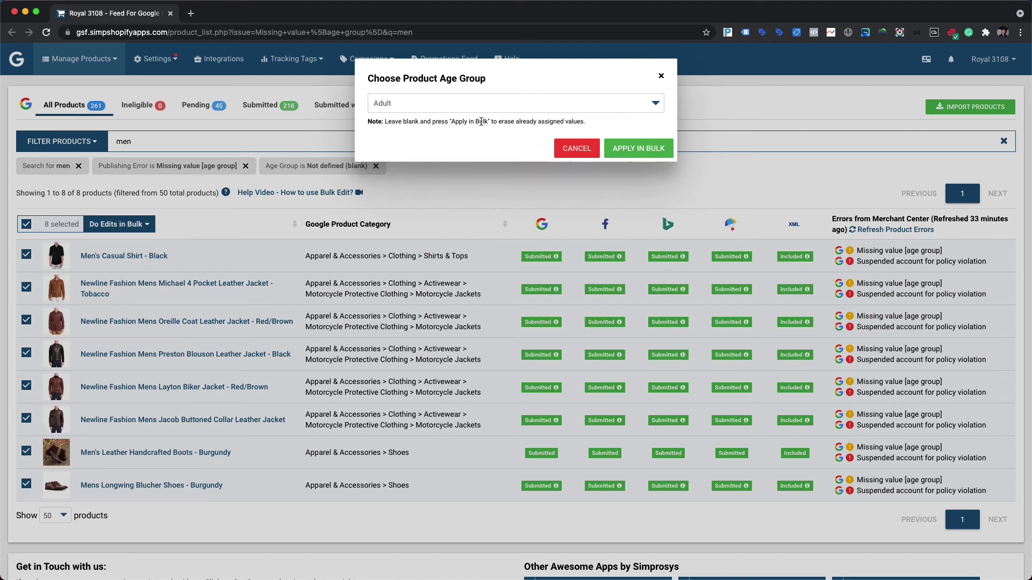
click(623, 149)
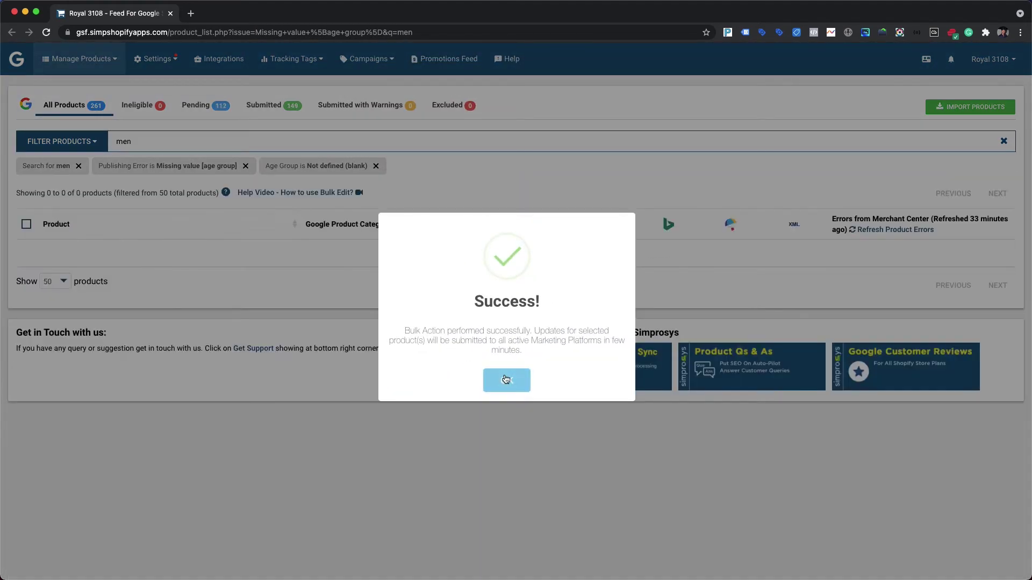
click(506, 379)
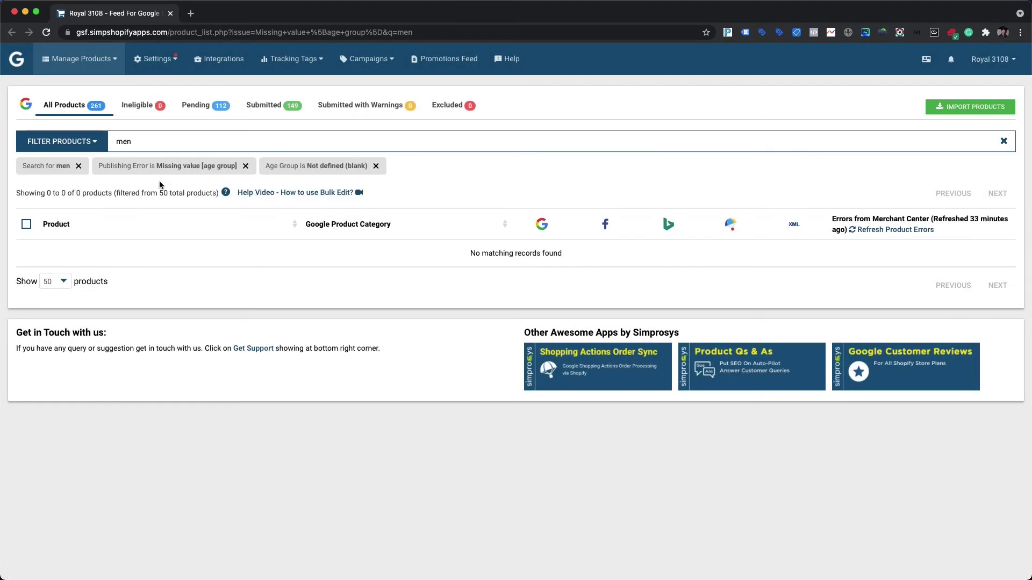
- Clear the search and select the products from Two-Tone Stainless Steel Band Ring - Black / Rose Gold through Slim Fit Patterned Button-Up Shirt - Charcoal
click(78, 166)
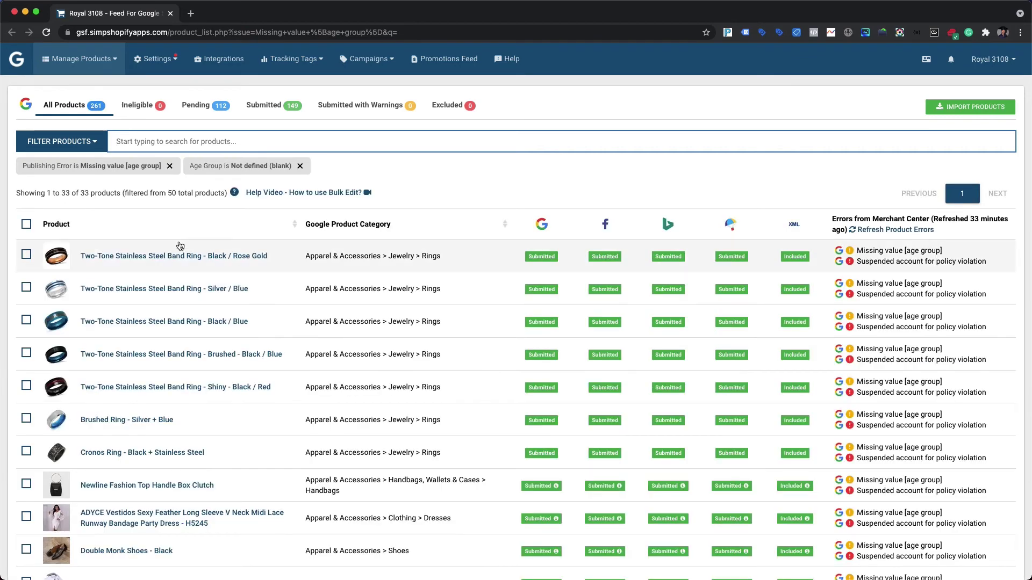
scroll(180, 246, down, 3)
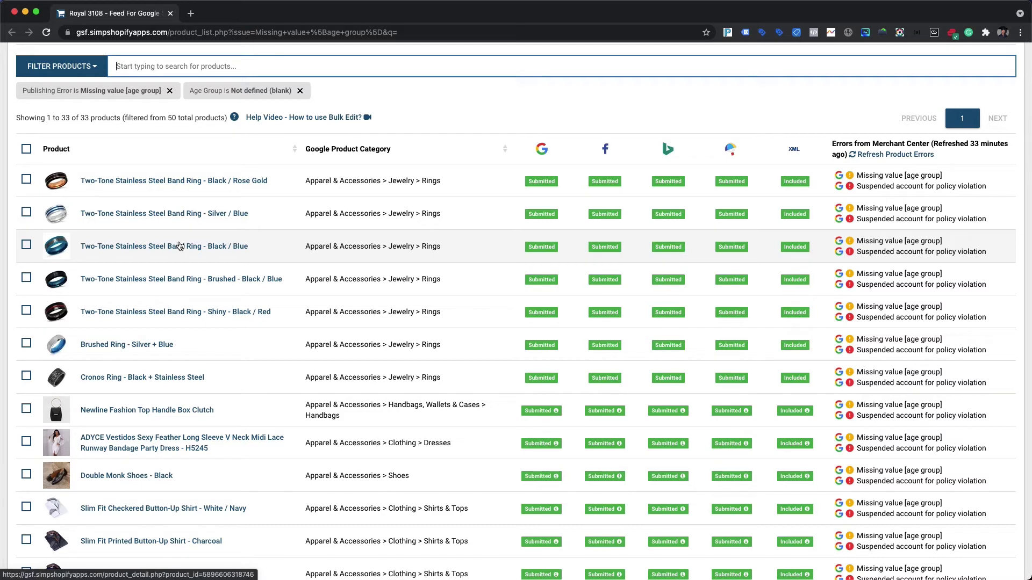
click(27, 181)
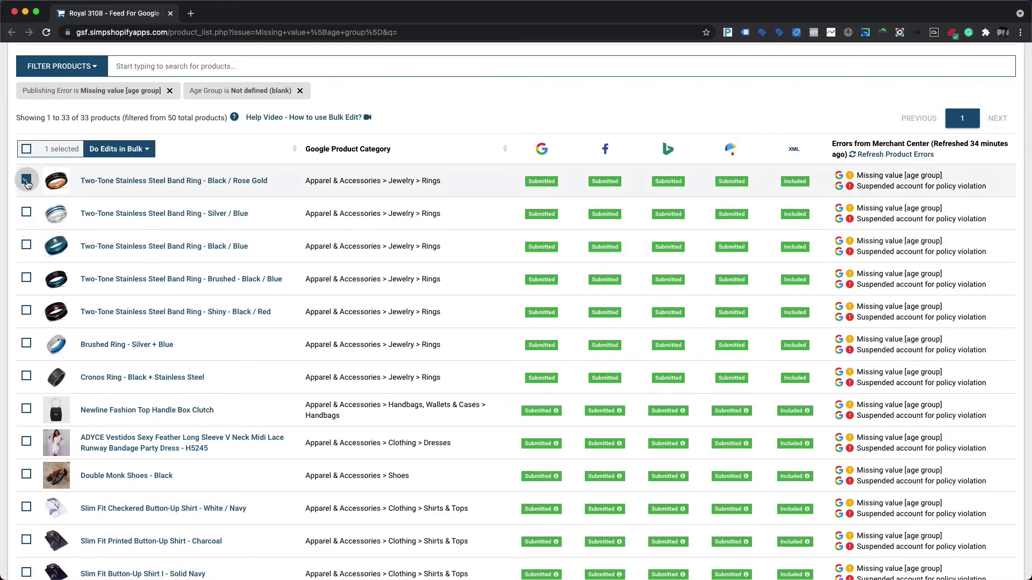
key(shift)
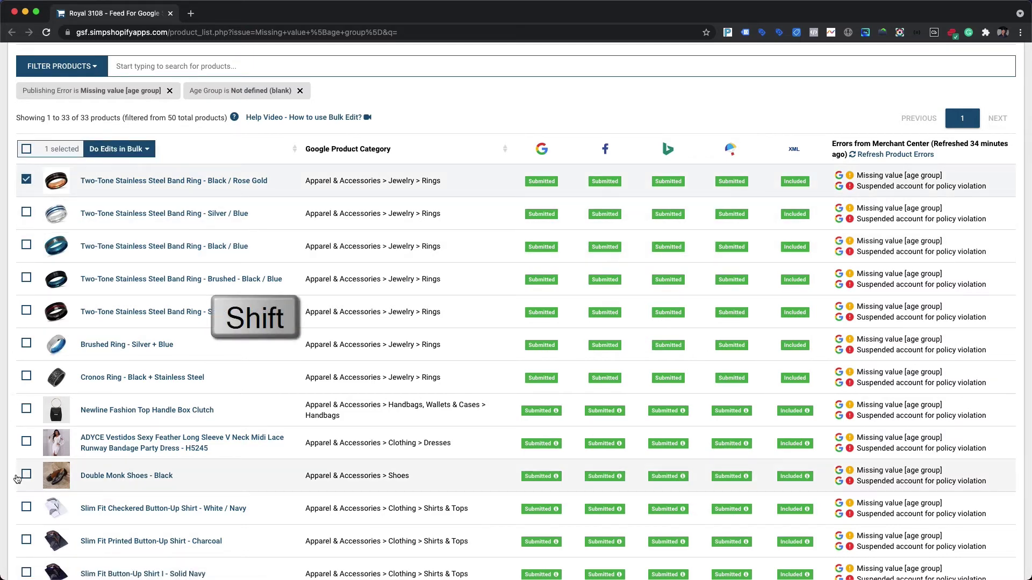
scroll(22, 492, down, 1)
scroll(22, 491, down, 5)
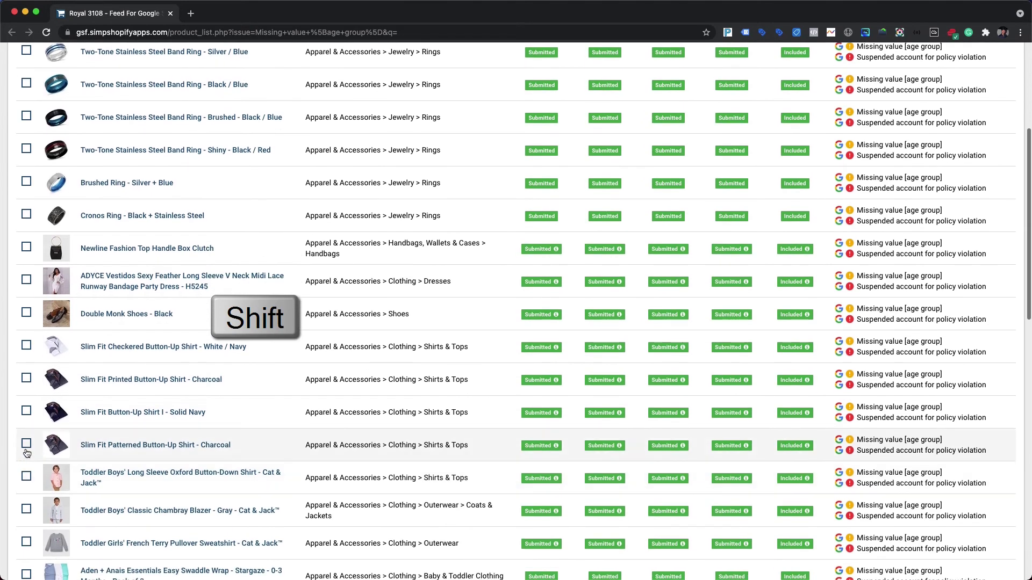
shift+click(27, 445)
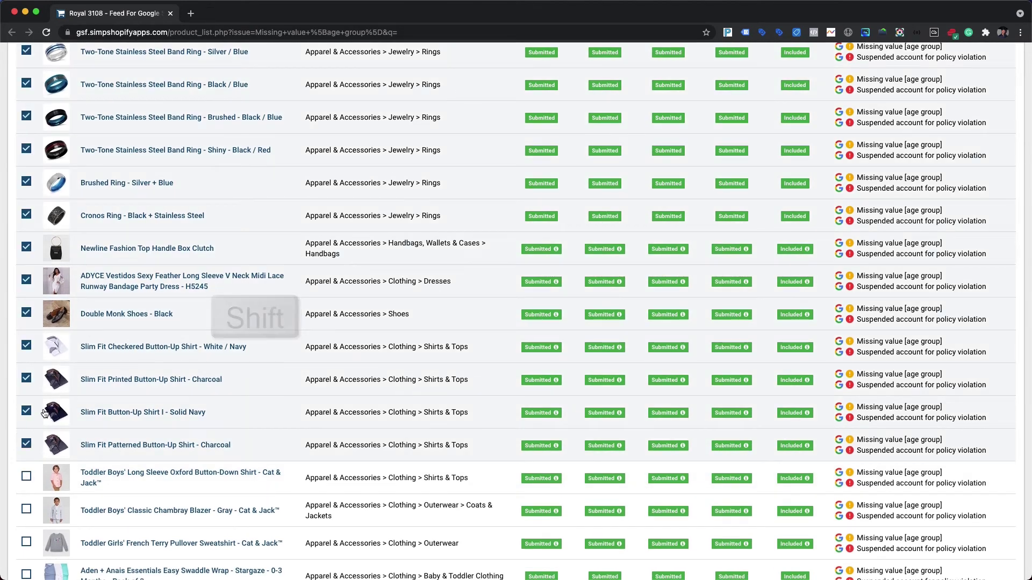
scroll(38, 424, down, 1)
- Assign the age group Adult in bulk to the selected rings, clutch, dress, shoes and slim fit shirts
scroll(45, 413, up, 4)
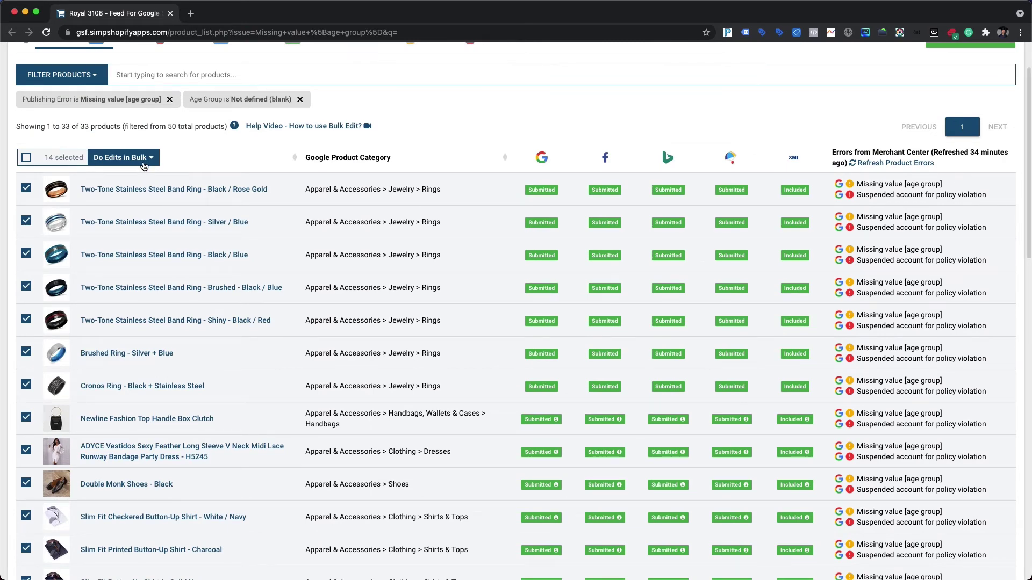
click(123, 157)
click(59, 183)
click(403, 107)
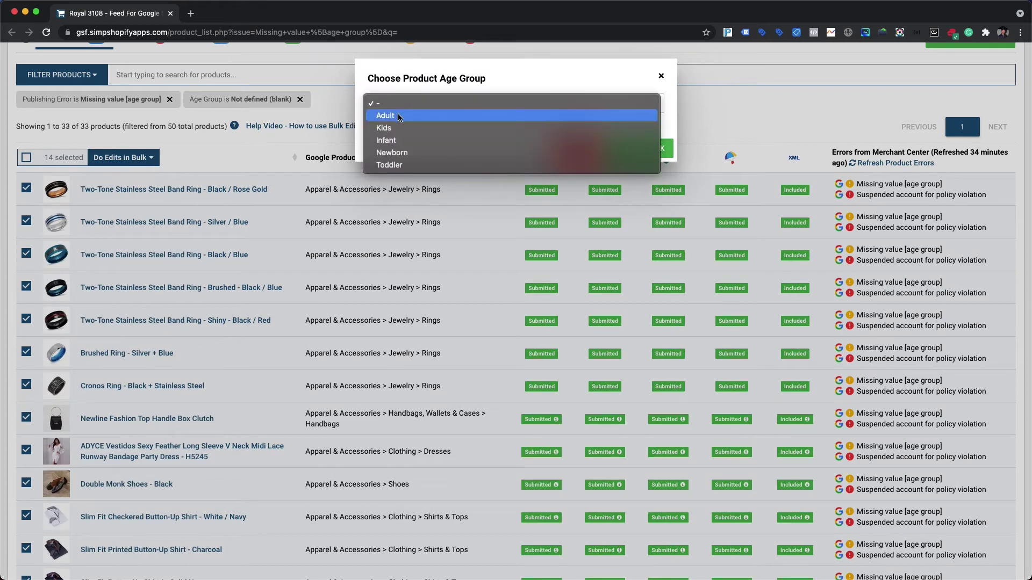
click(395, 119)
click(640, 156)
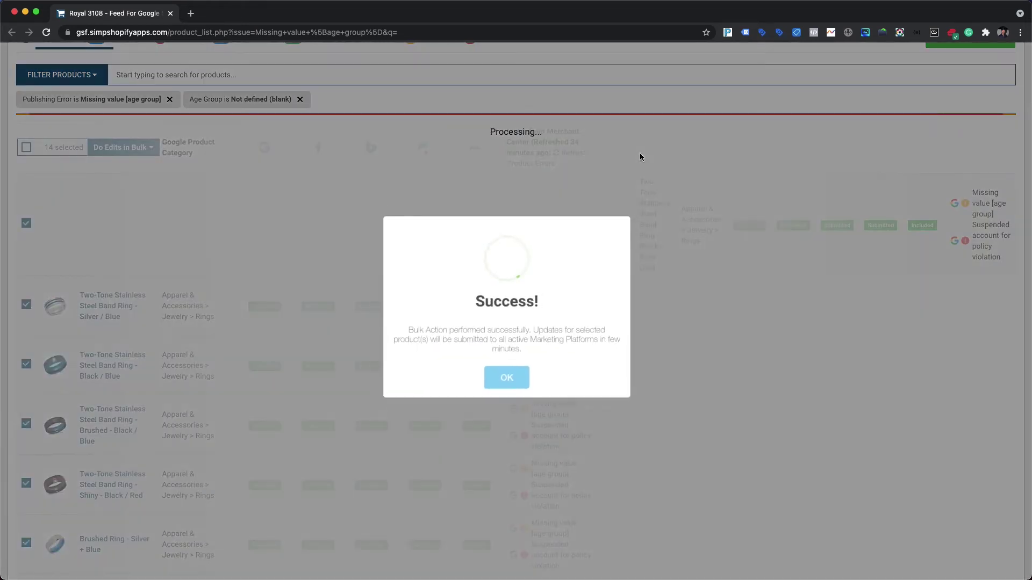
click(498, 383)
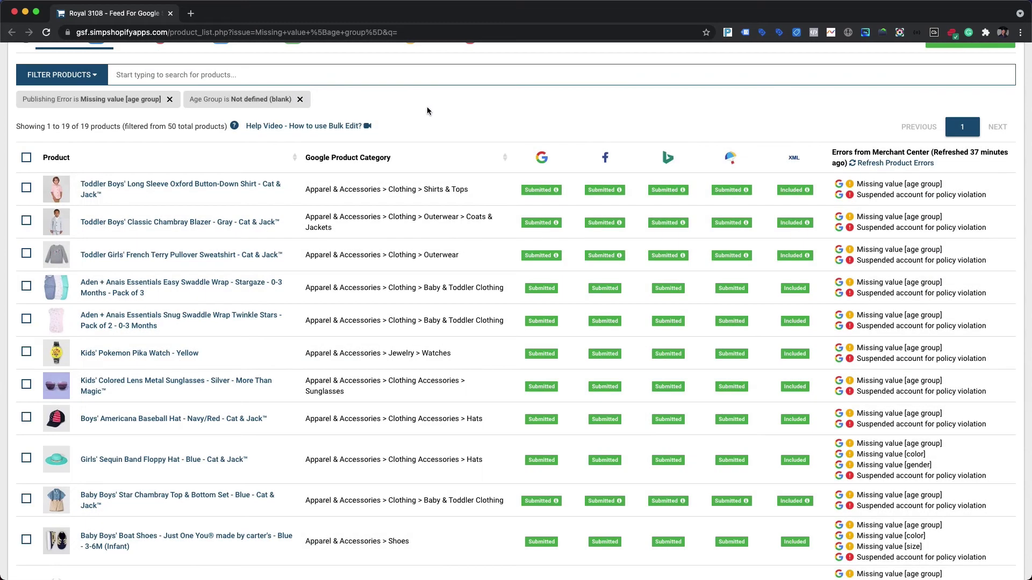
- Add a filter to the product list for products whose Tag is Age_Group:Toddlers
scroll(427, 106, up, 2)
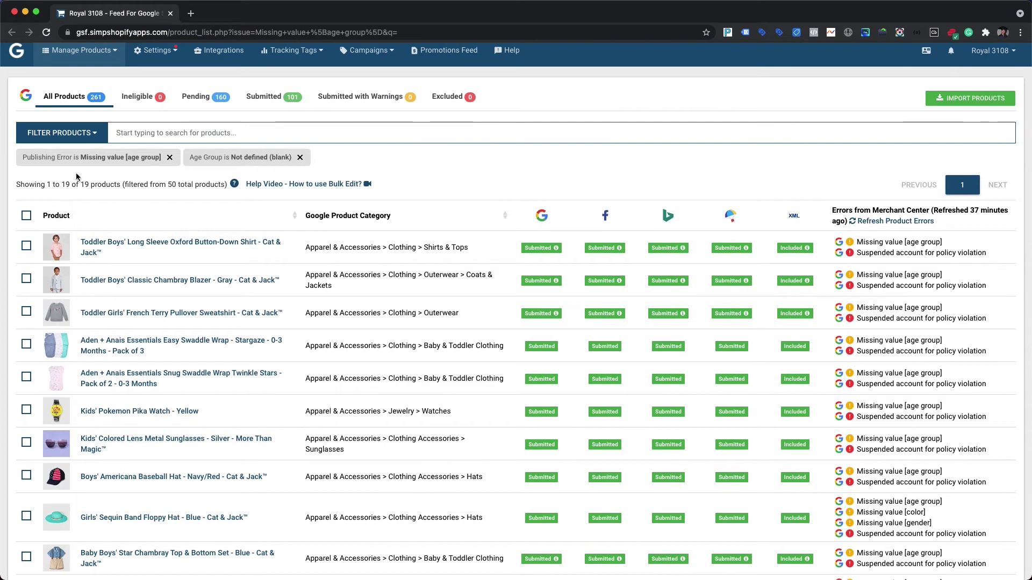
click(67, 133)
click(82, 174)
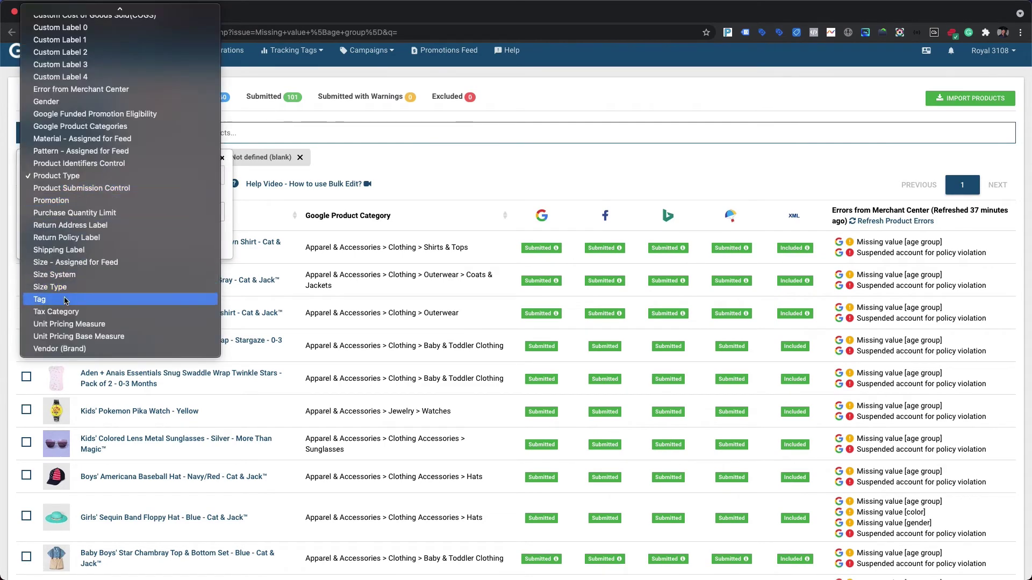
click(81, 300)
text(Age_Group)
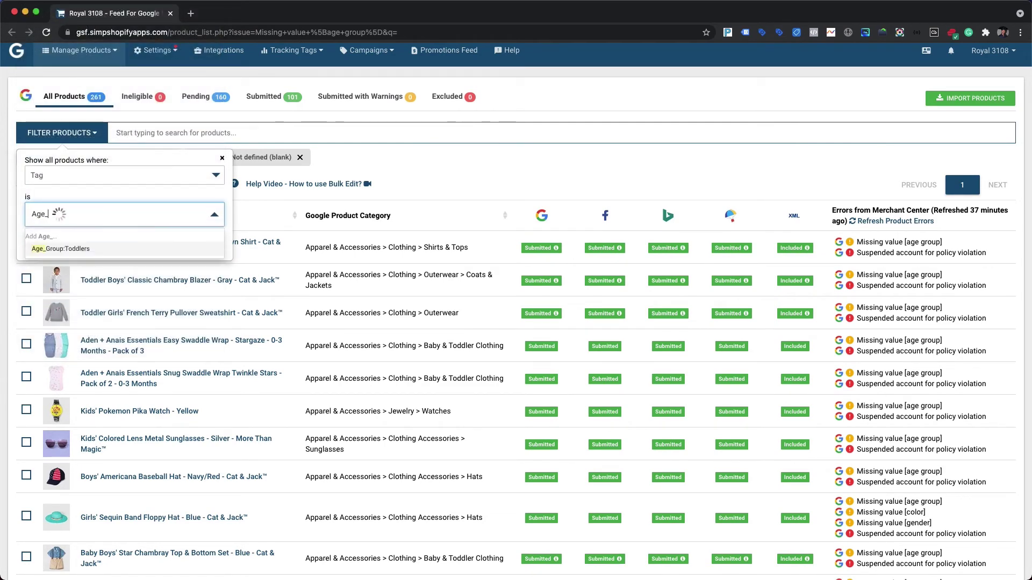
click(67, 249)
click(56, 243)
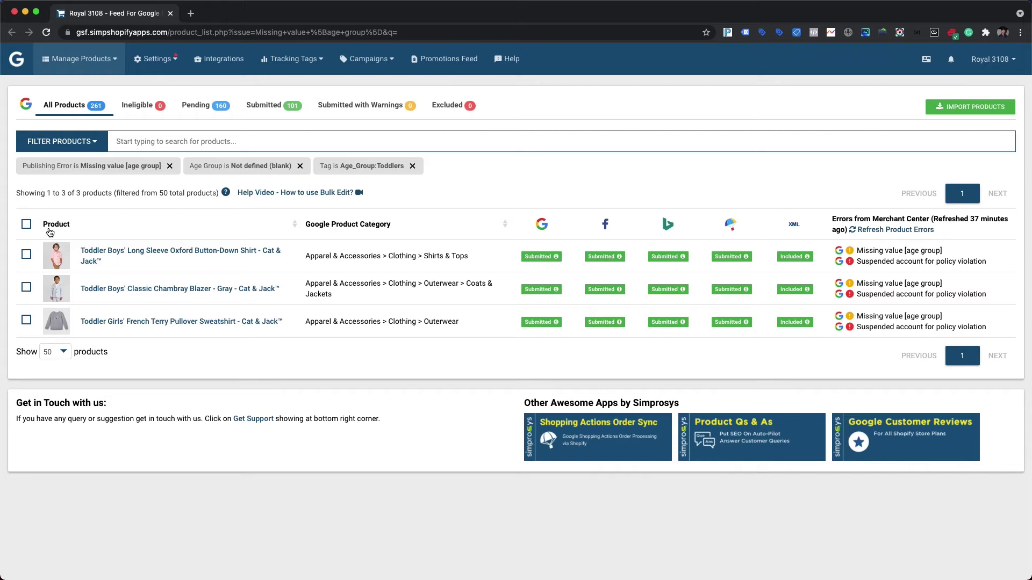
- Select all the toddler-tagged products and assign them the age group Toddler in bulk
click(27, 224)
click(118, 224)
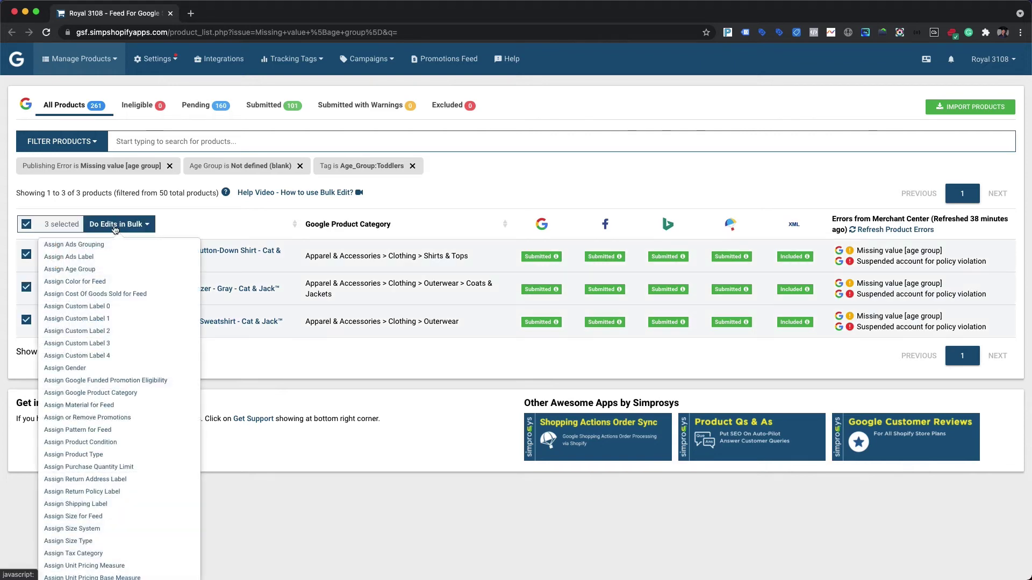
click(96, 270)
click(426, 104)
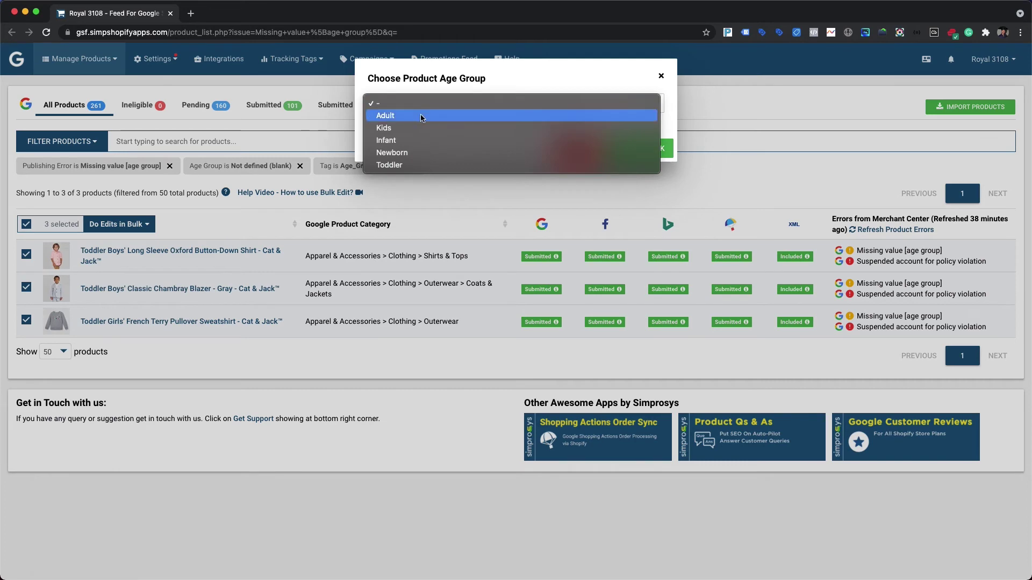
click(404, 165)
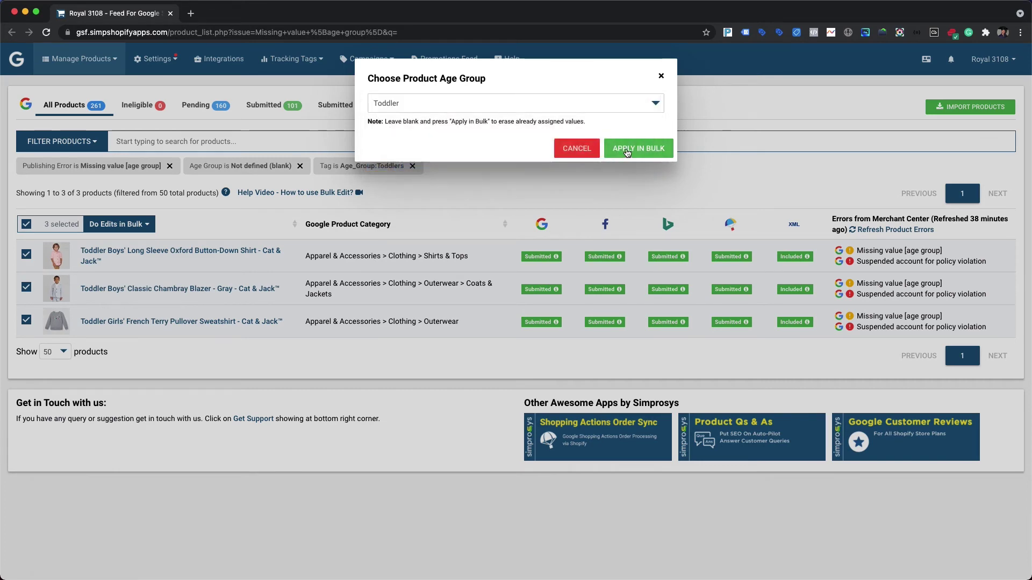
click(635, 149)
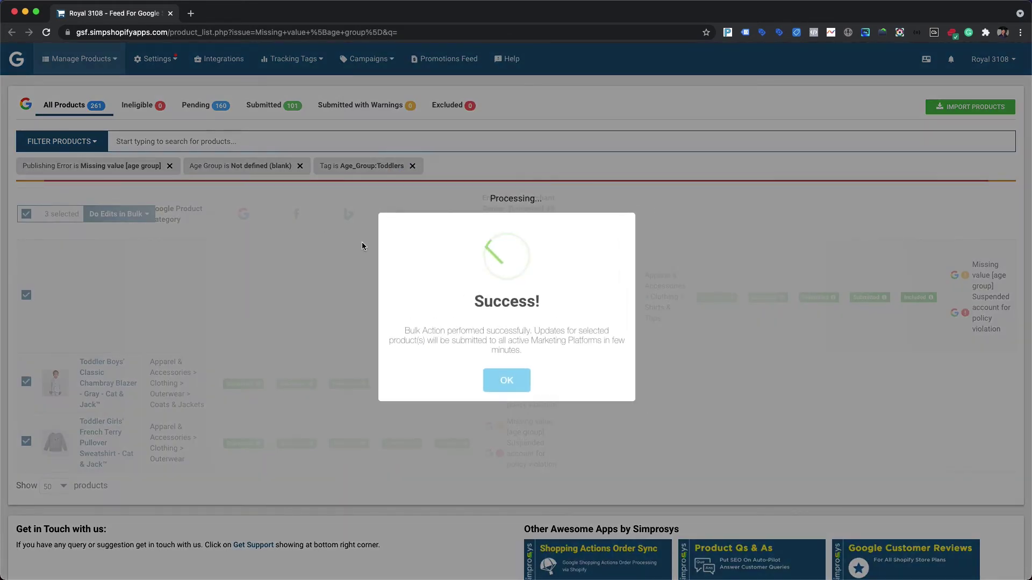
click(505, 377)
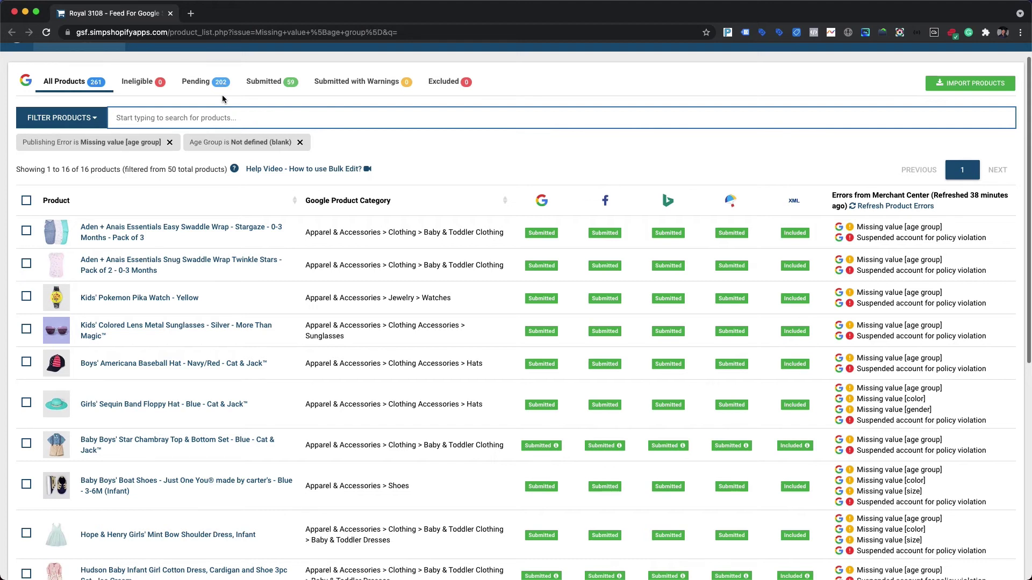
- Search the remaining products without an age group for "Infant"
click(208, 111)
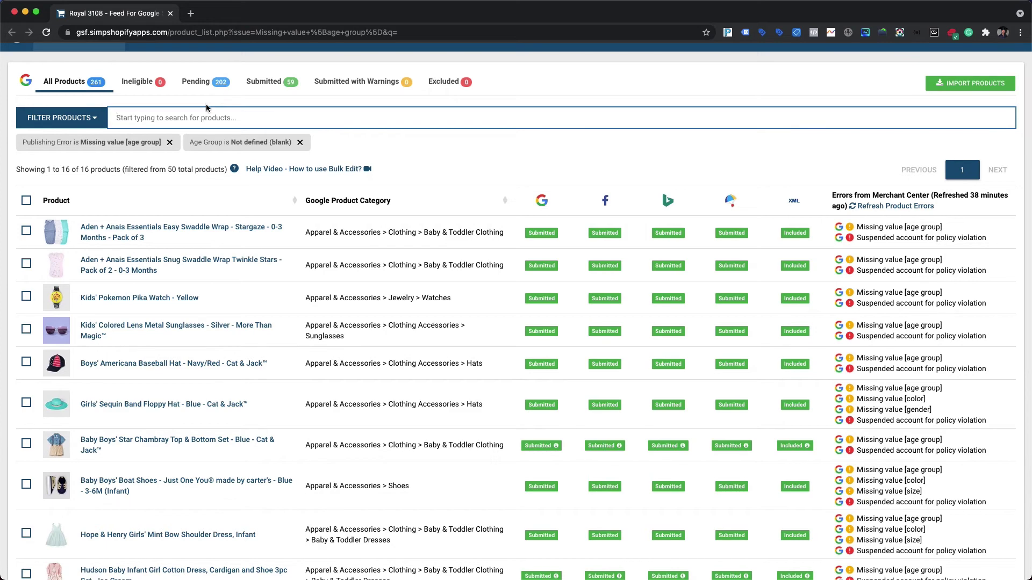
text(Infant)
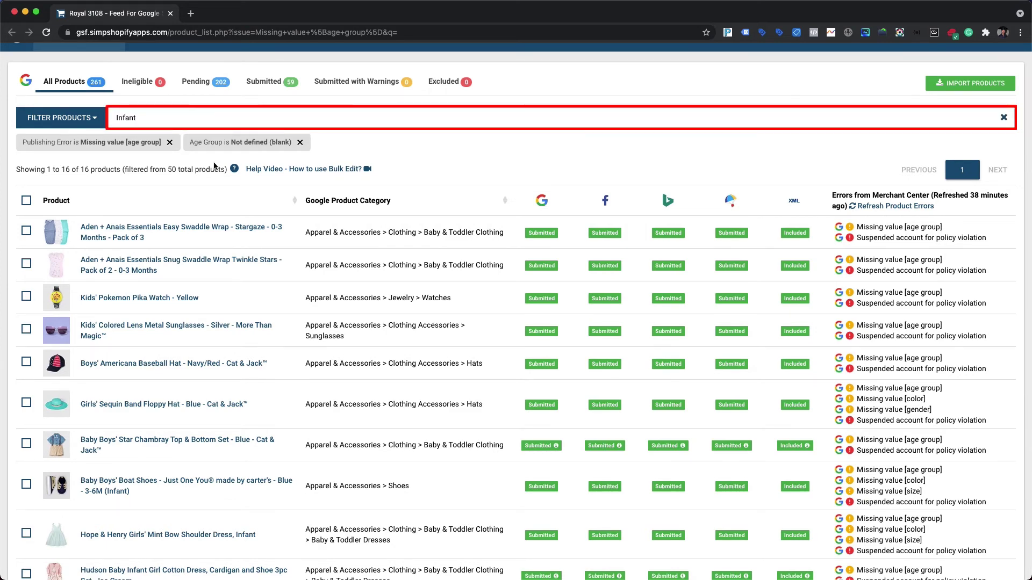
key(Return)
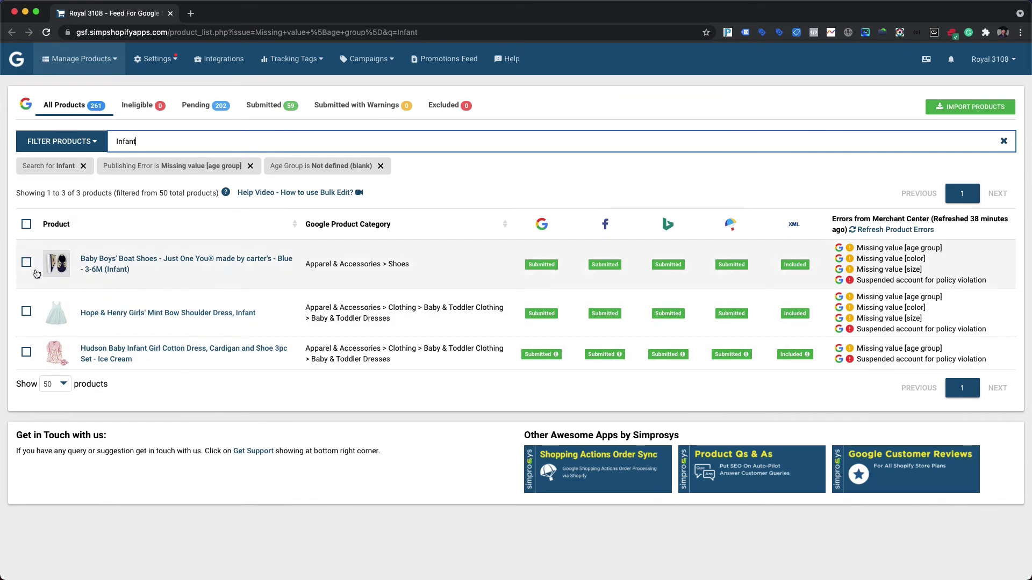
- Select all the infant products found and assign them the age group Infant in bulk
click(26, 224)
click(119, 224)
click(111, 269)
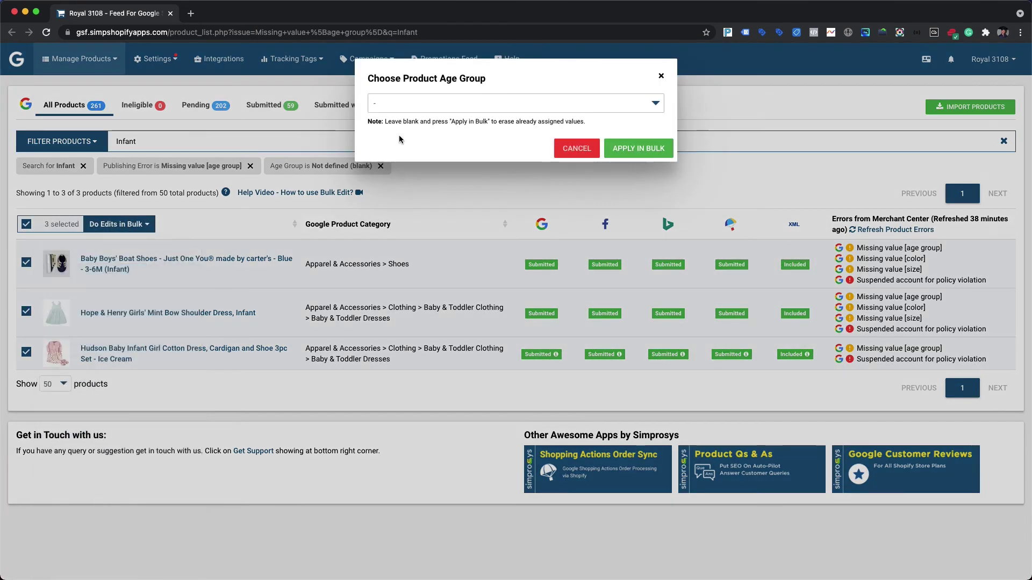
click(401, 103)
click(392, 136)
click(653, 147)
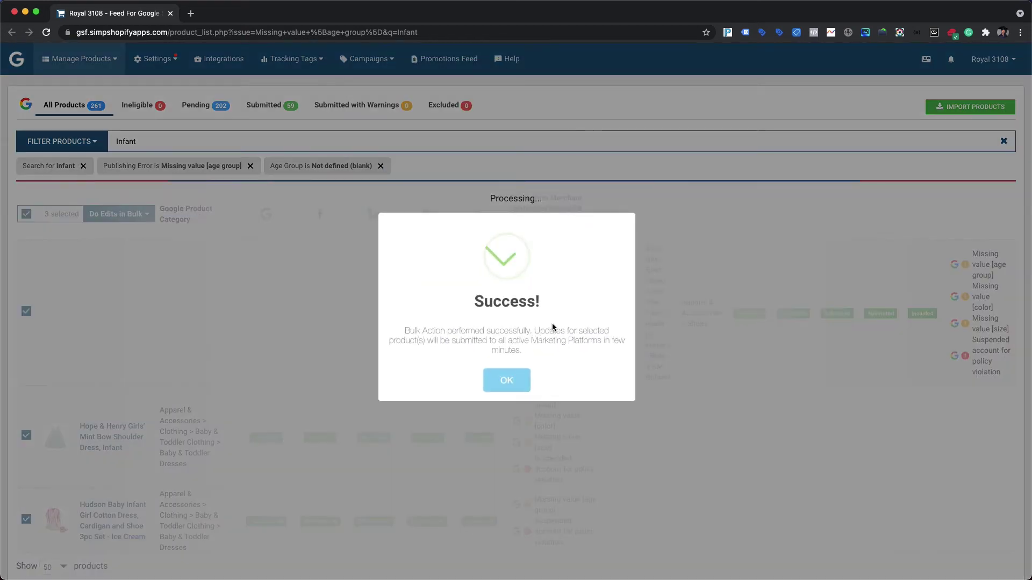
click(511, 381)
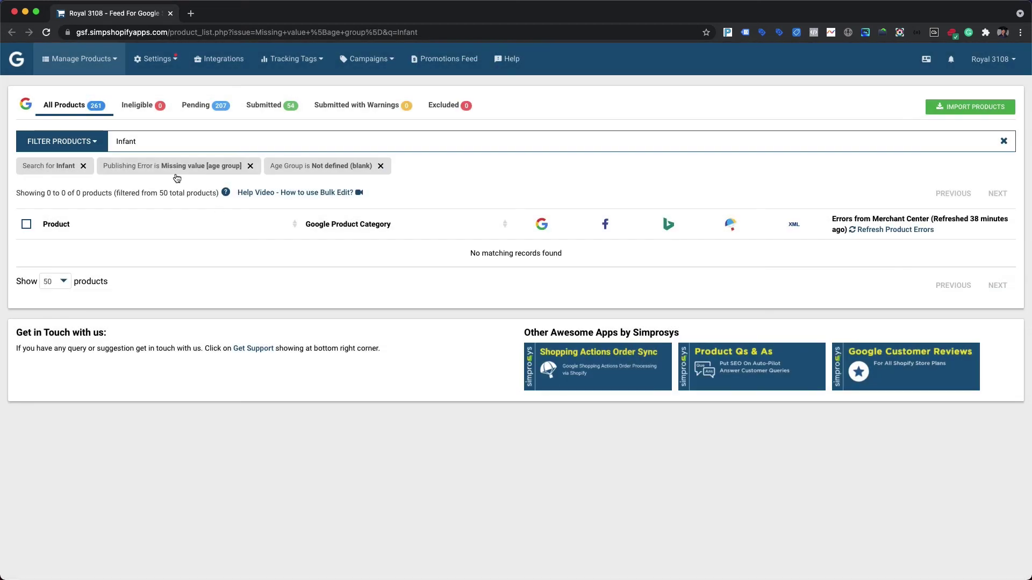
- Search the remaining products without an age group for "Newborn"
double_click(152, 142)
text(Newborn)
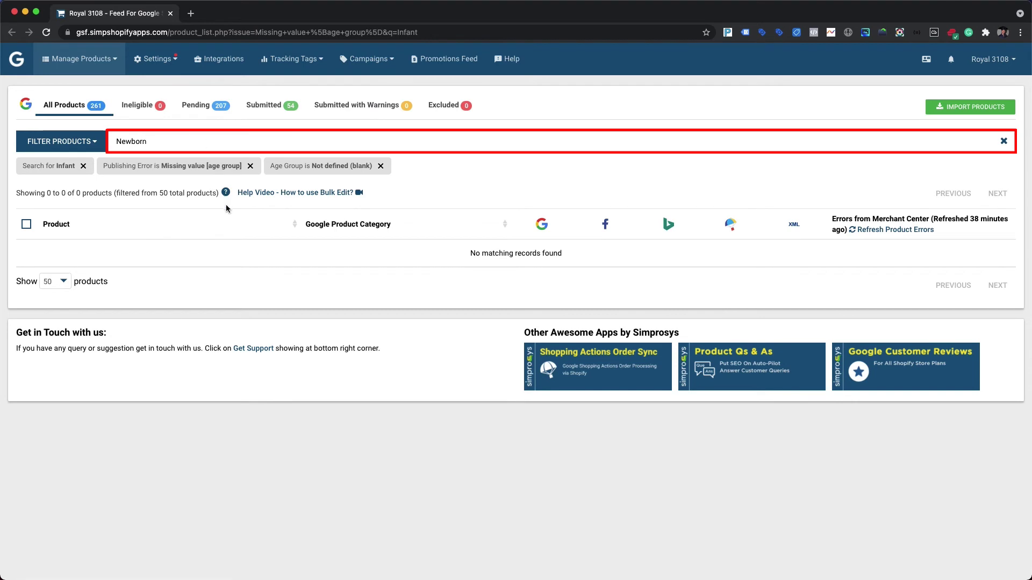
key(Return)
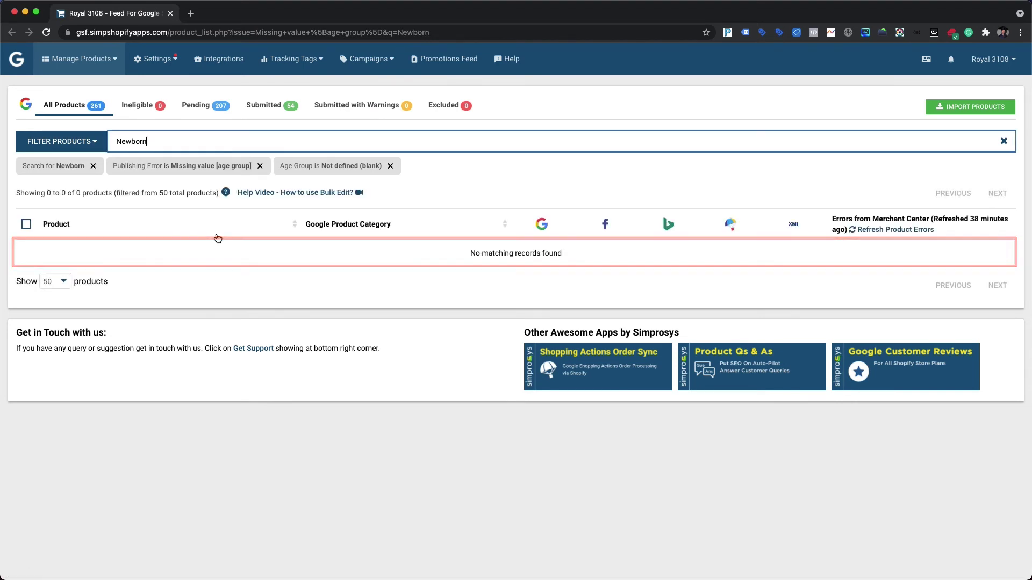
- Replace the product search term with "0-3 M" to look for newborn items
triple_click(164, 144)
text(0-3 M)
key(Return)
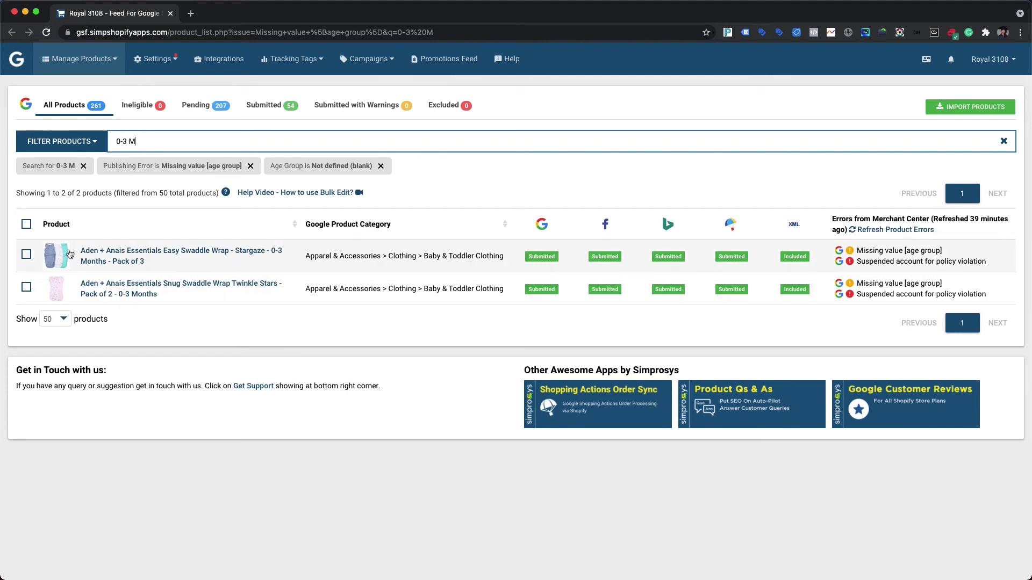
- Select both 0-3 months swaddle wrap products found and assign them the age group Newborn in bulk
click(27, 224)
click(119, 224)
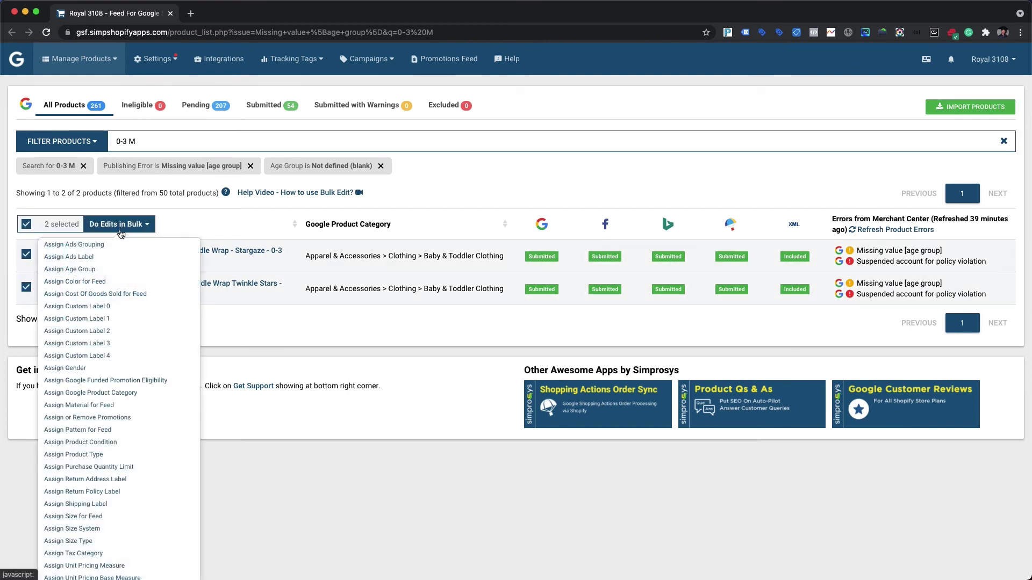
click(133, 260)
click(415, 106)
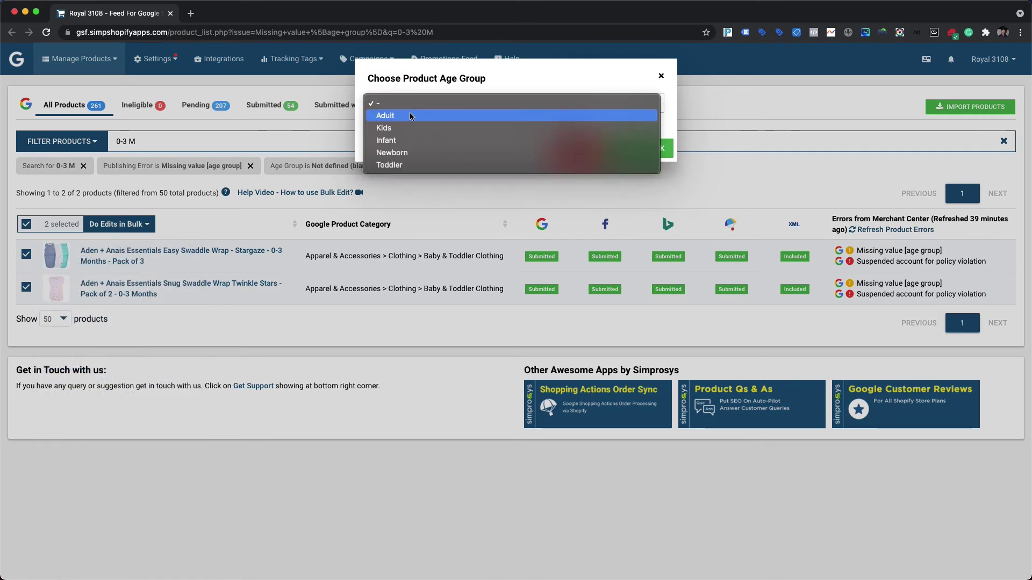
click(402, 152)
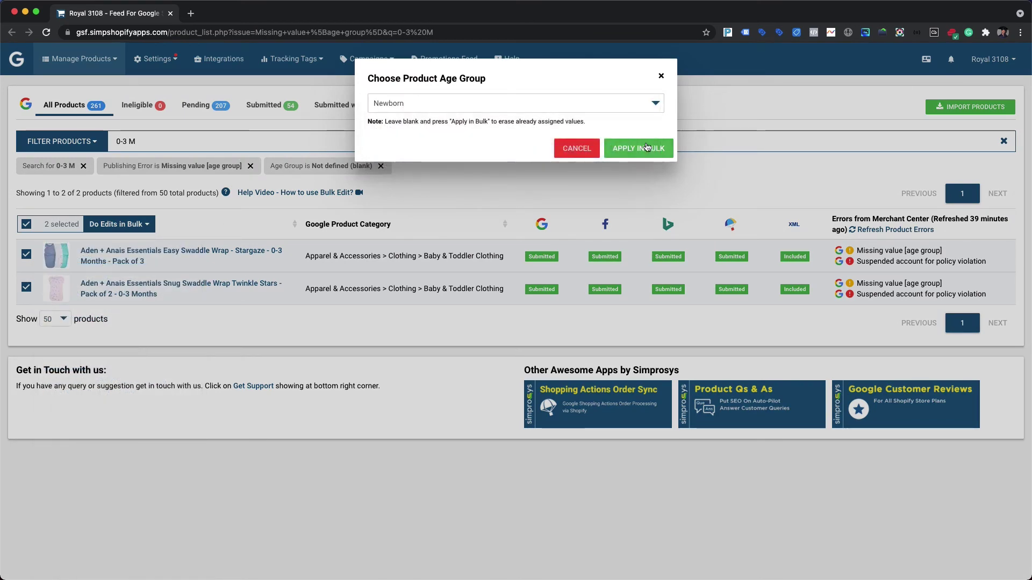
click(645, 148)
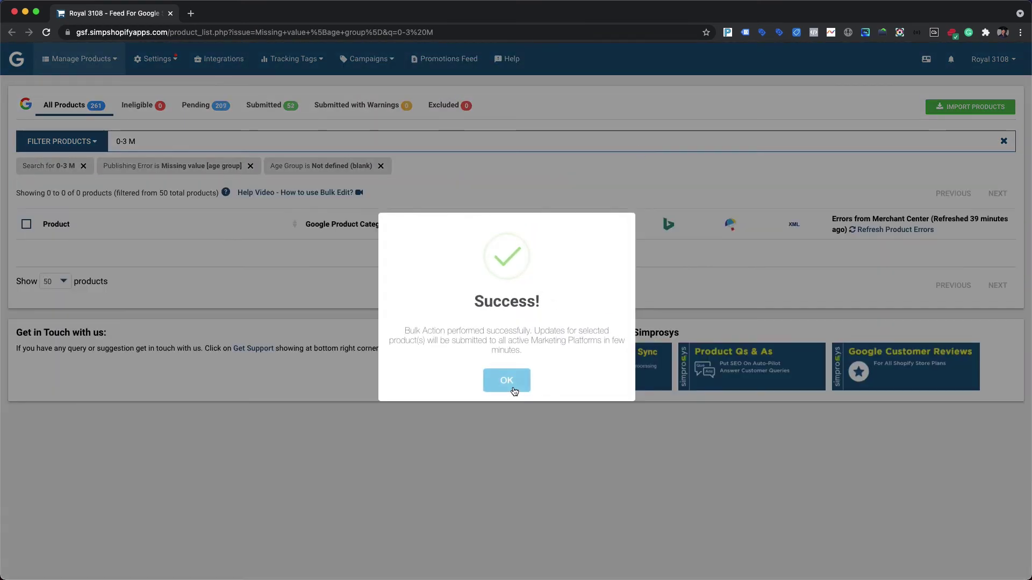
click(513, 381)
- Remove the "0-3 M" search filter and bulk-assign the age group Kids to the kids' watch and sunglasses, boys' baseball hat and girls' floppy hat
click(84, 166)
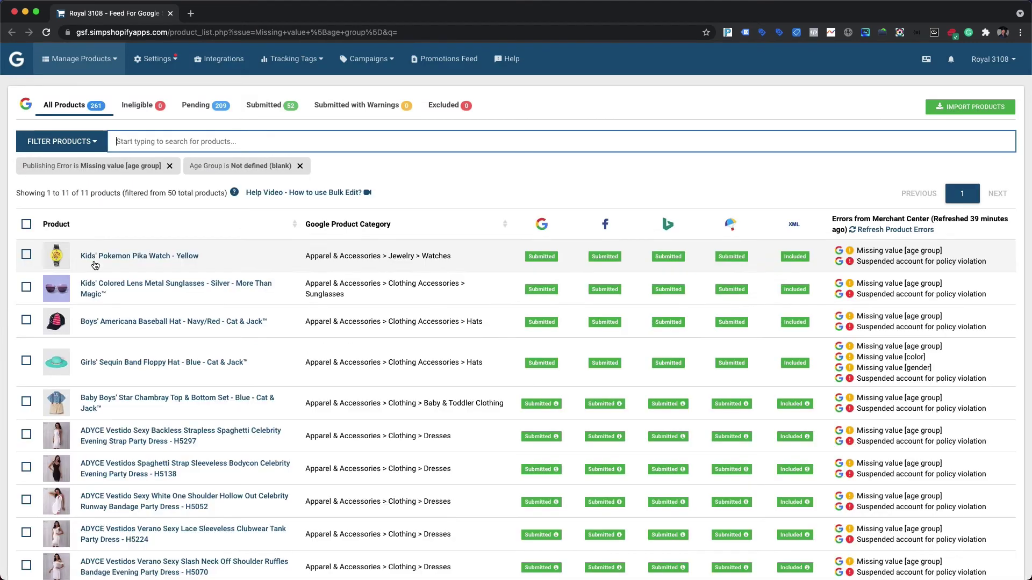
click(27, 361)
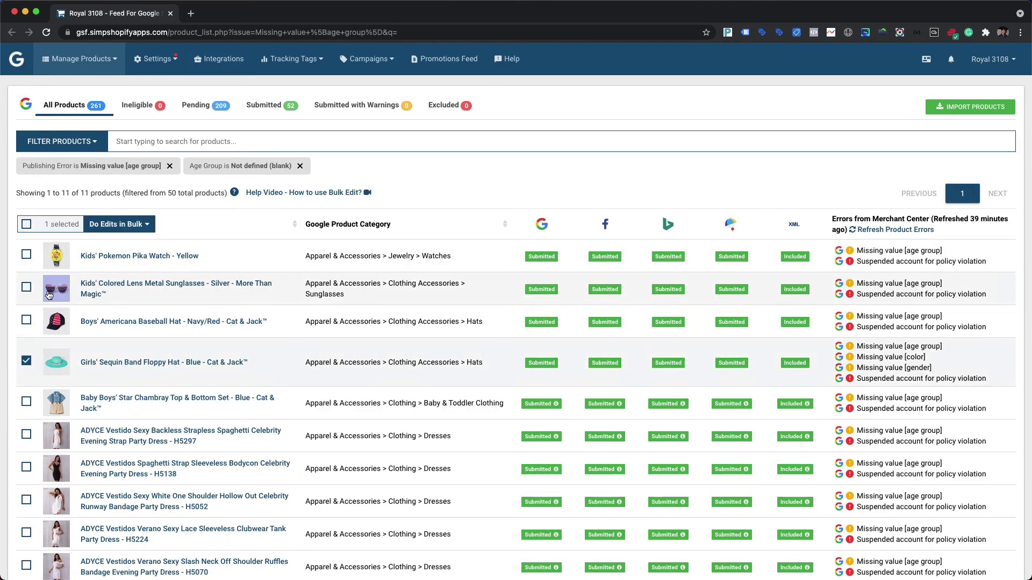
shift+click(27, 254)
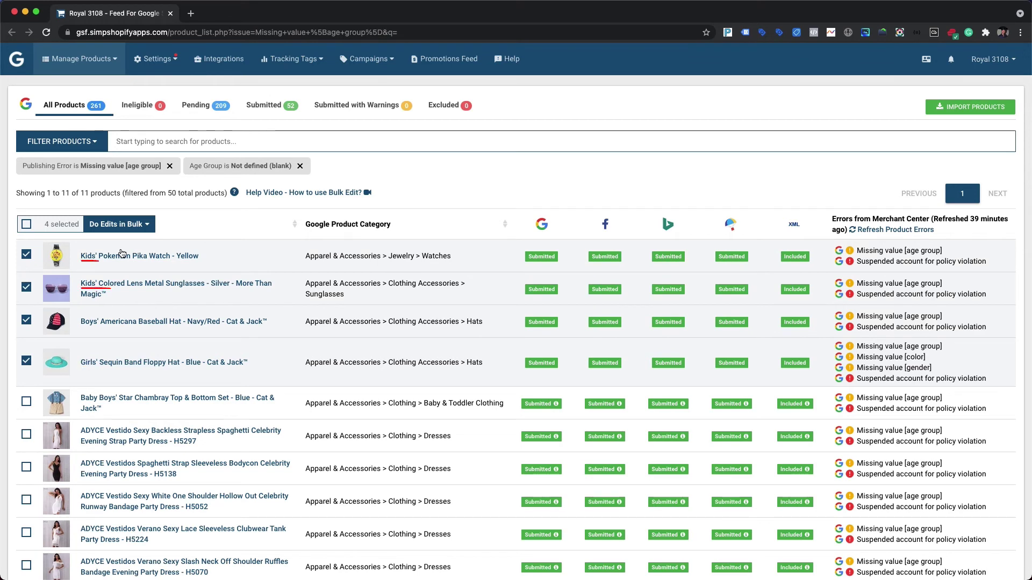
click(135, 225)
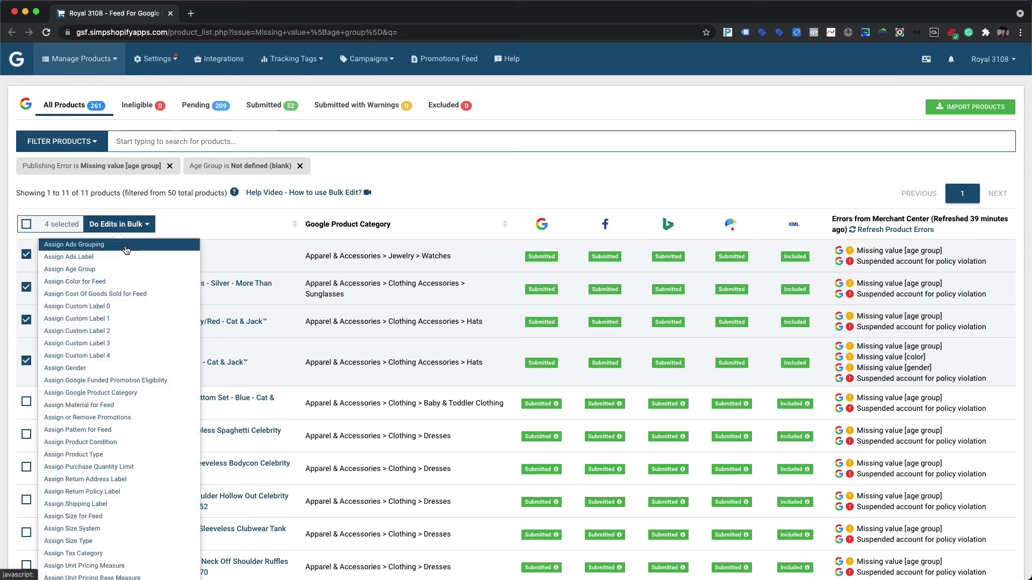
click(118, 269)
click(446, 104)
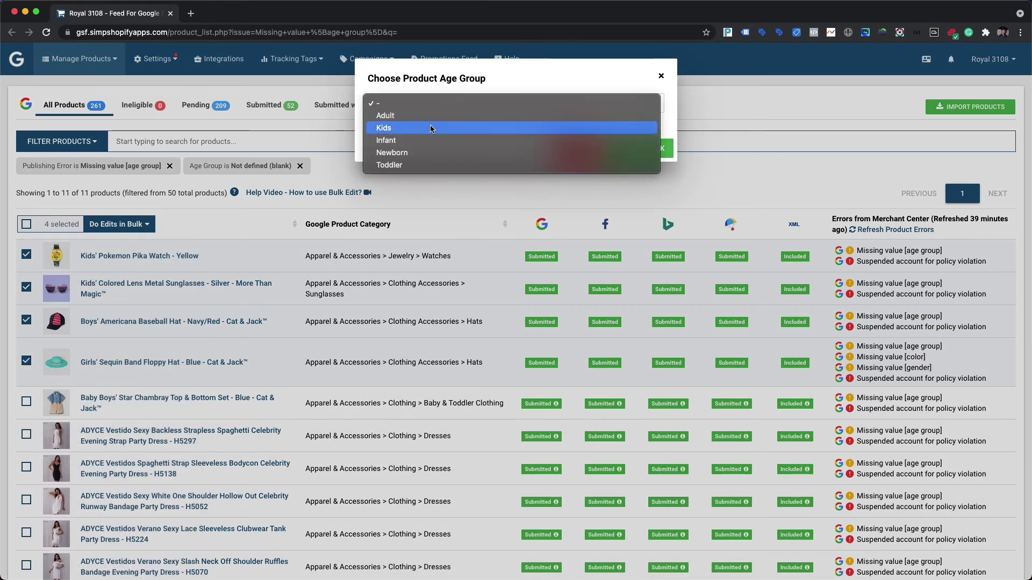
click(430, 126)
click(625, 148)
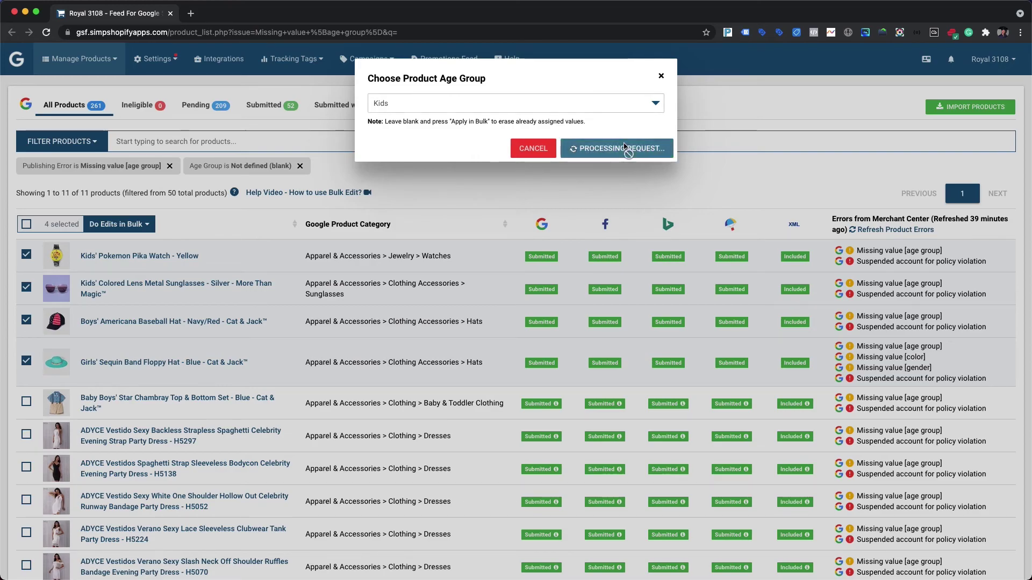
click(508, 376)
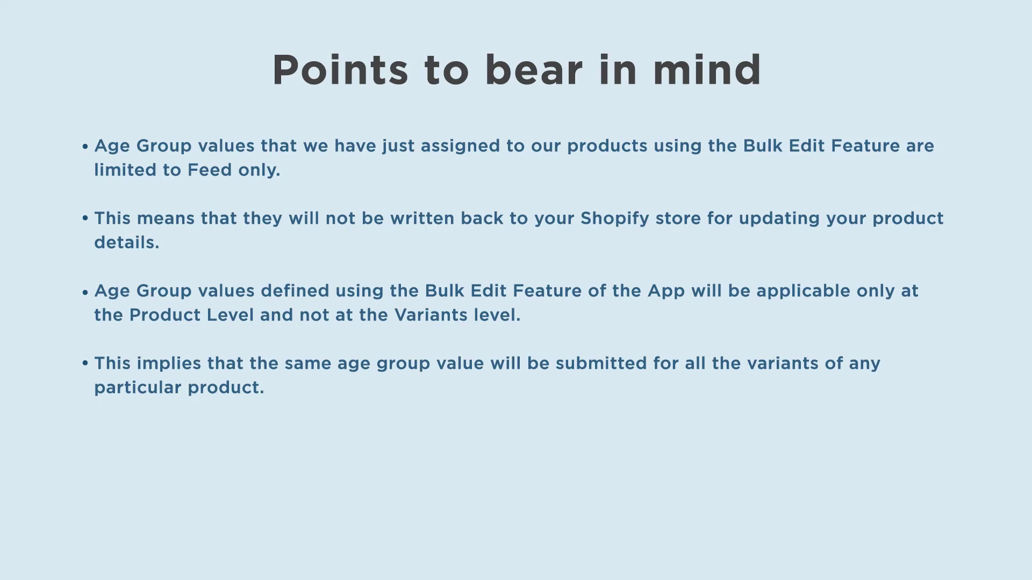